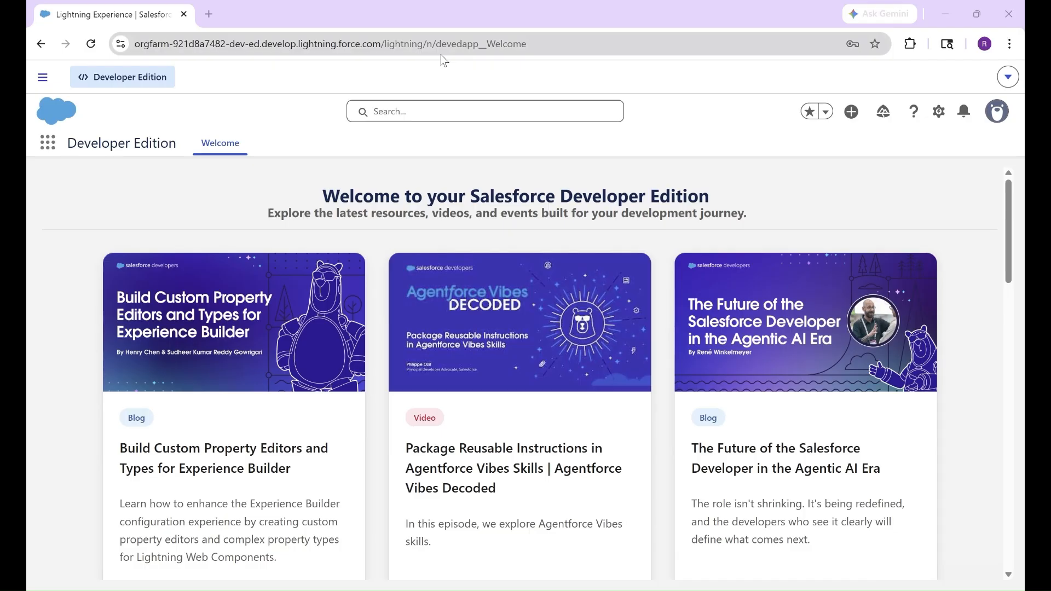
Step: Search the web for "salesforce inspector chrome" in a new browser tab
left_click(209, 14)
type("sal")
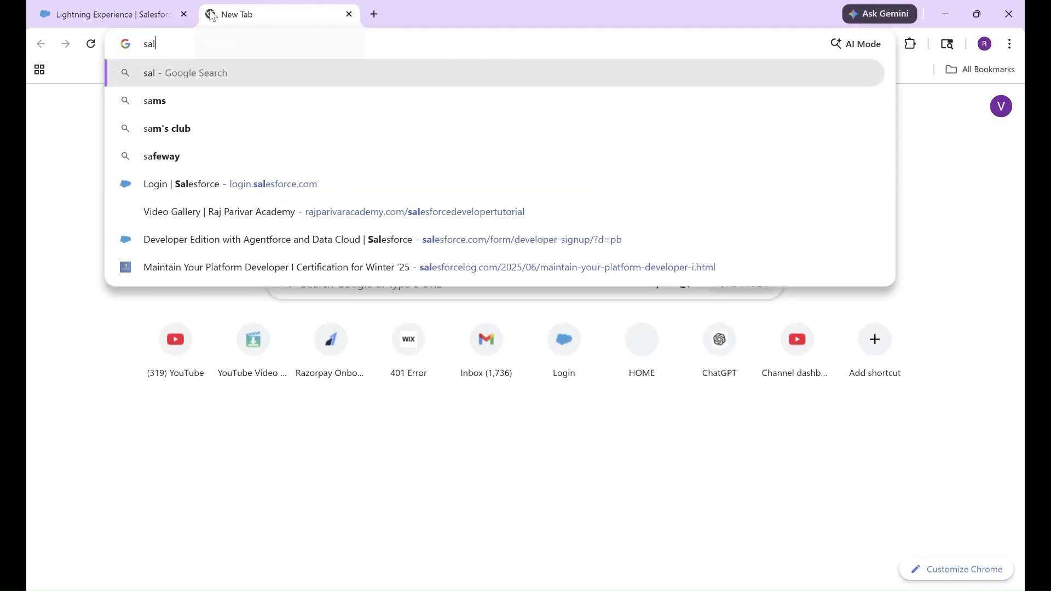
type("esforce inspr")
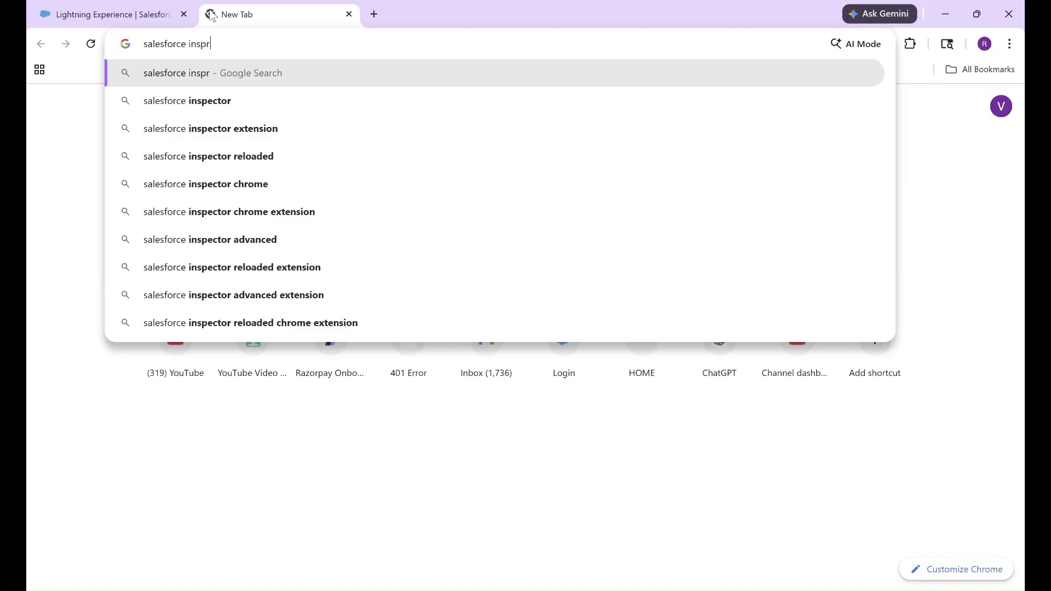
key("BackSpace")
type("ect")
key("Down")
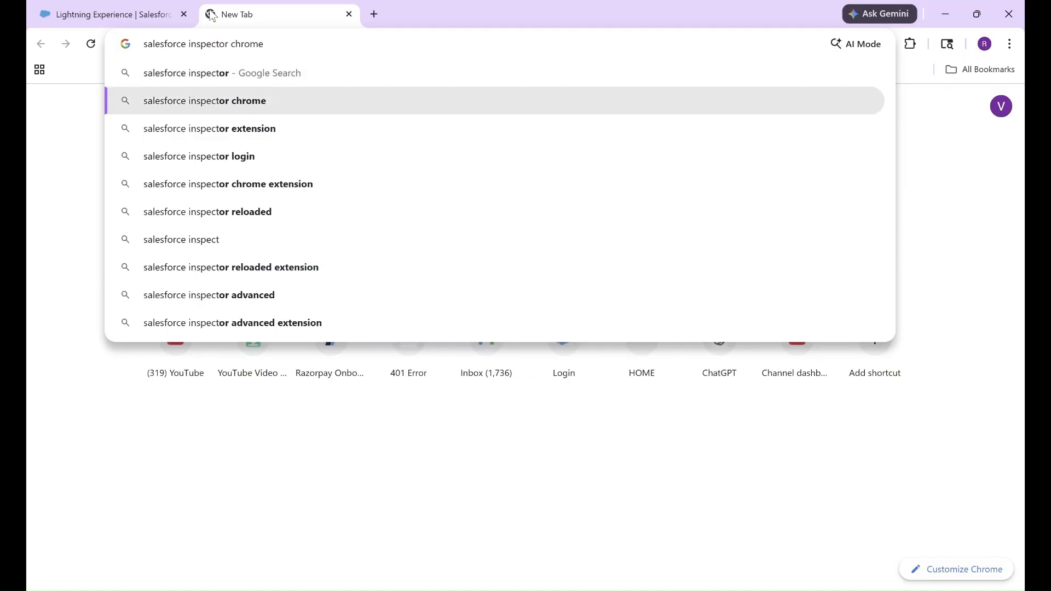
key("Return")
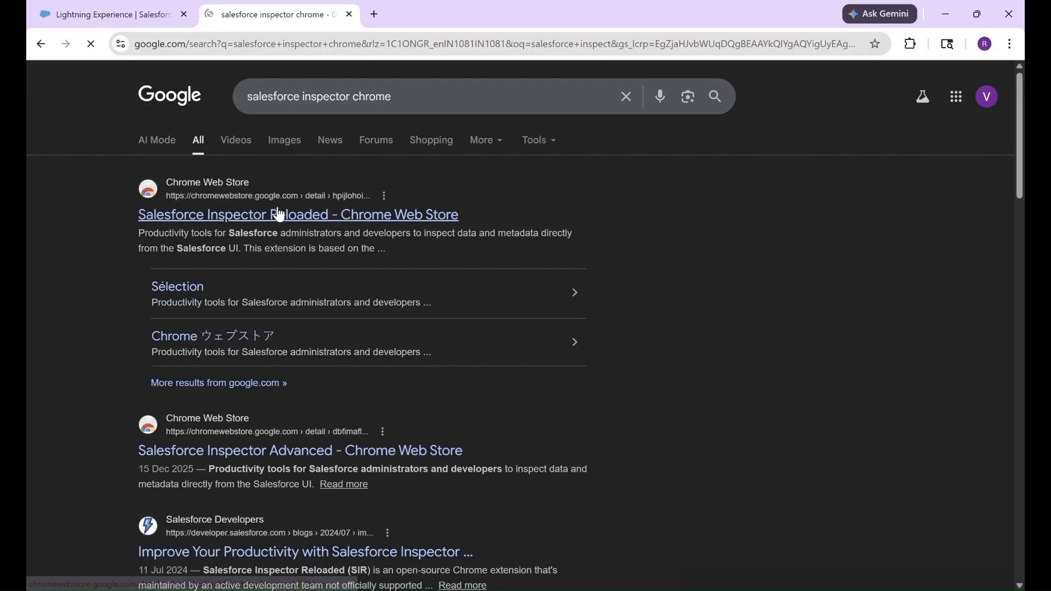
Step: Add the Salesforce Inspector Reloaded extension to Chrome from its Chrome Web Store page
left_click(279, 214)
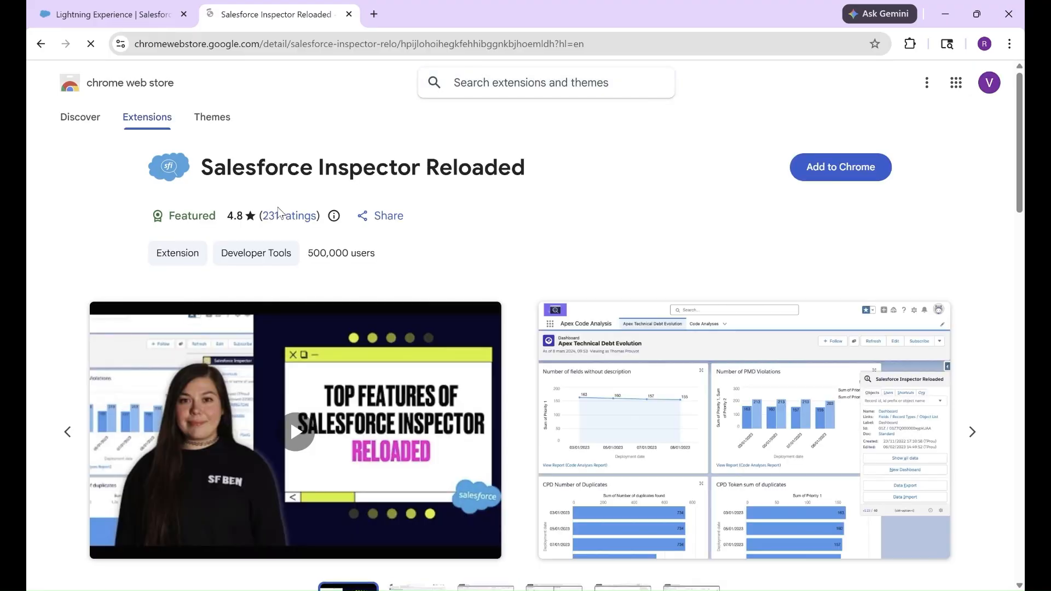
left_click(858, 167)
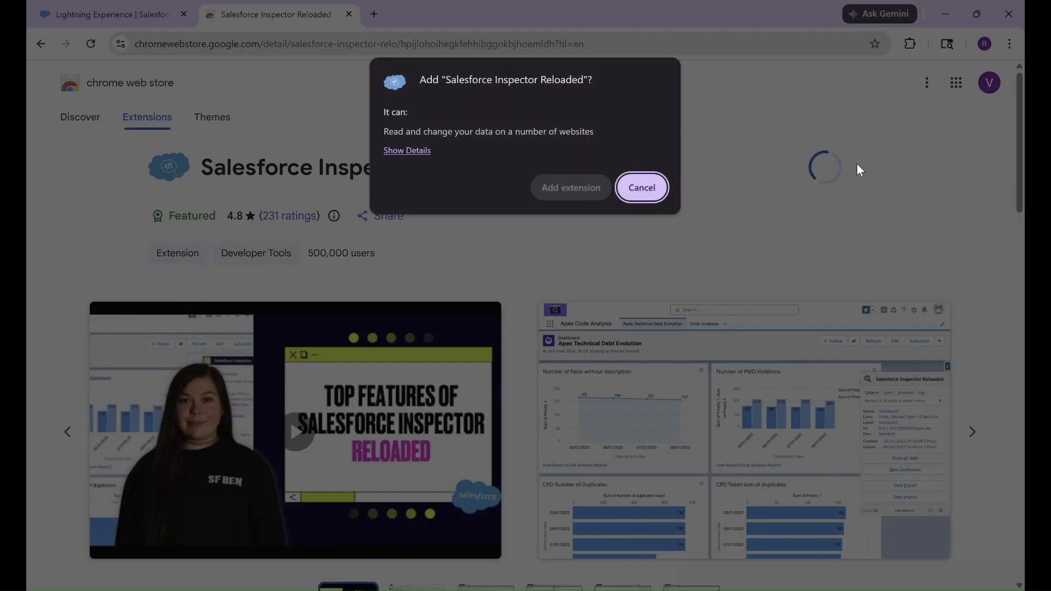
left_click(572, 188)
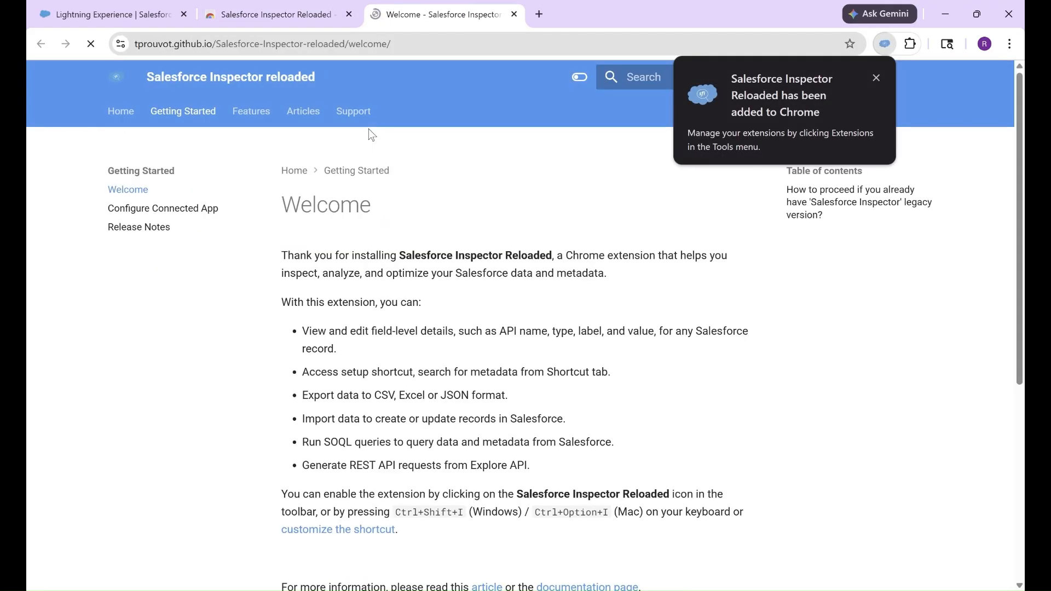
scroll(386, 284, "down", 8)
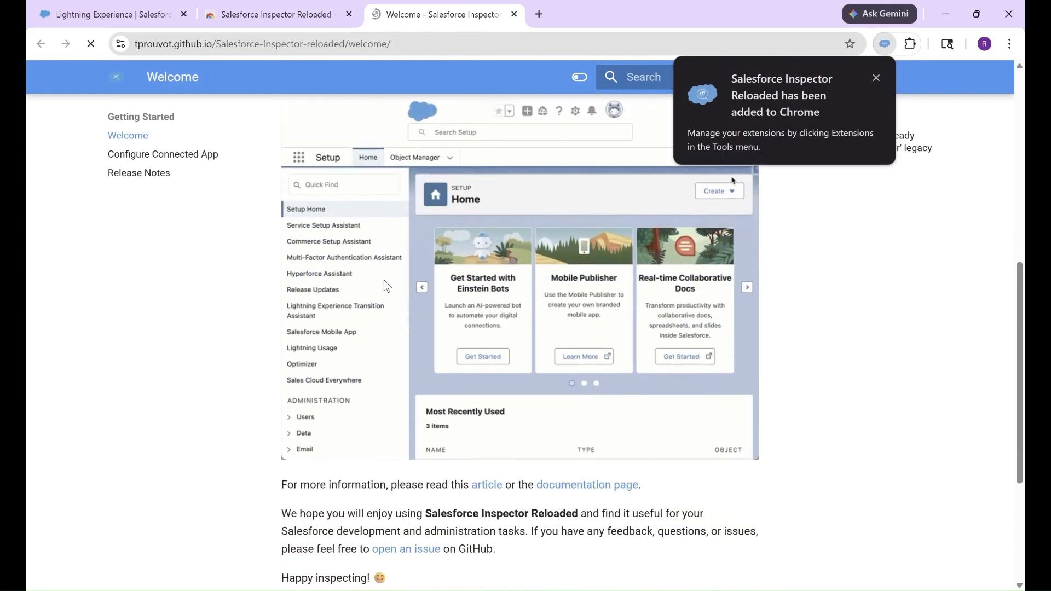
Step: Return to the Salesforce org page, reload it and dismiss the notification permission request
left_click(109, 14)
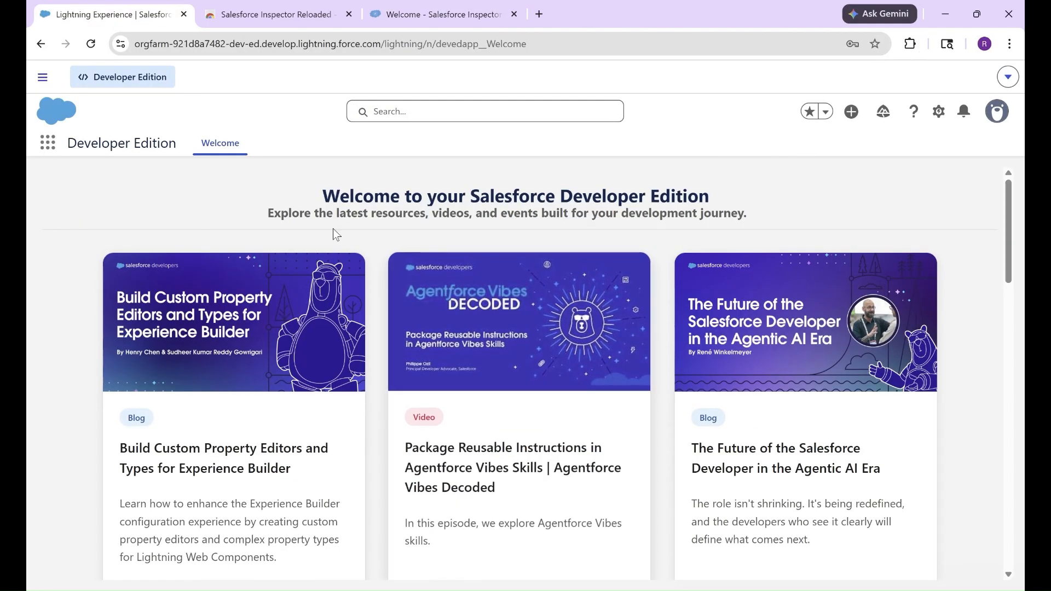
left_click(234, 46)
key("Return")
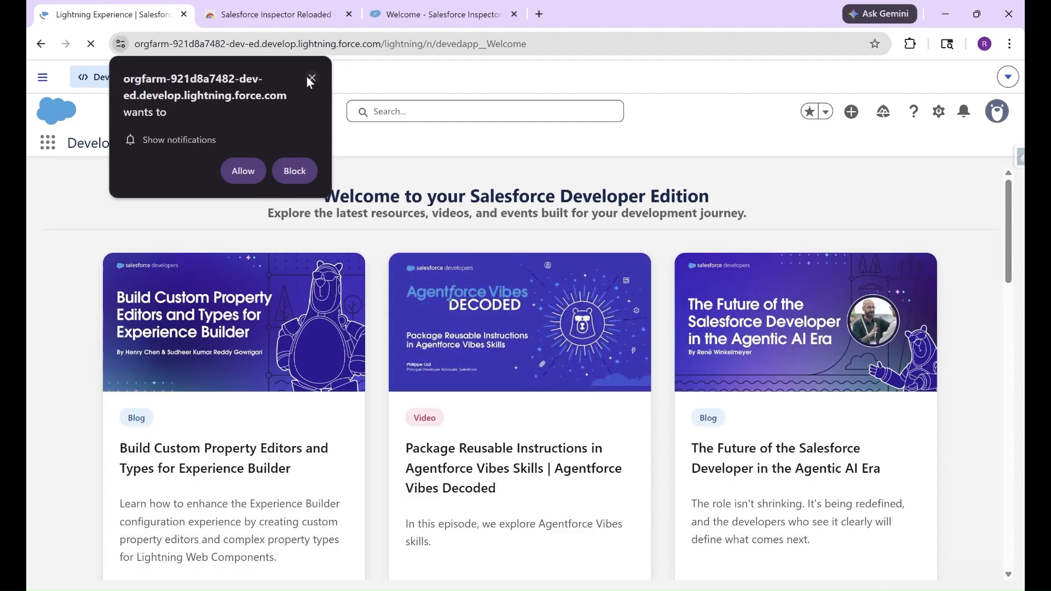
left_click(309, 80)
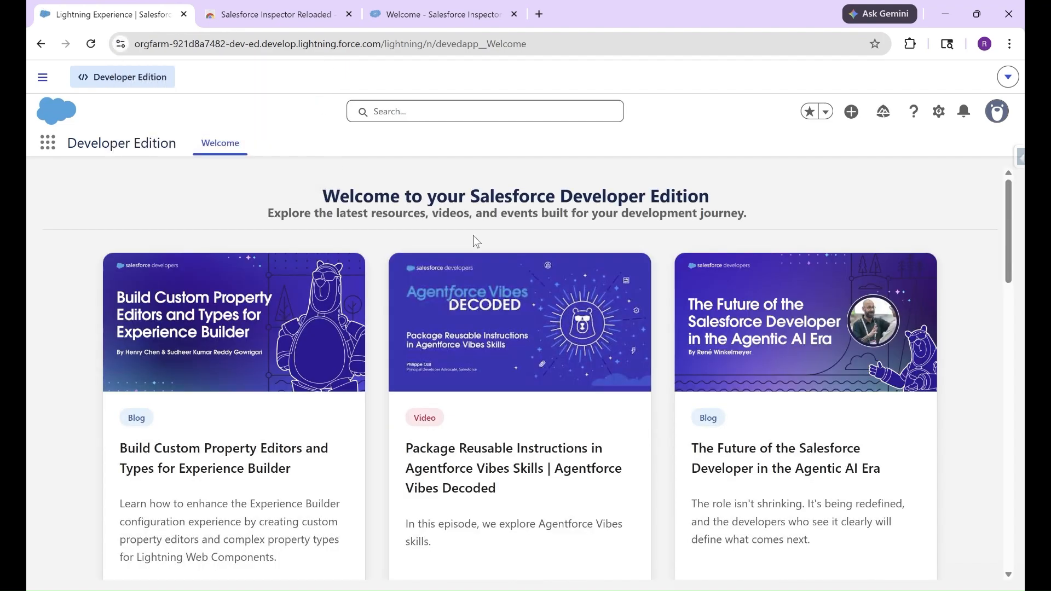
Step: Open the Data Export page of Salesforce Inspector Reloaded from the Salesforce org page
left_click(1018, 162)
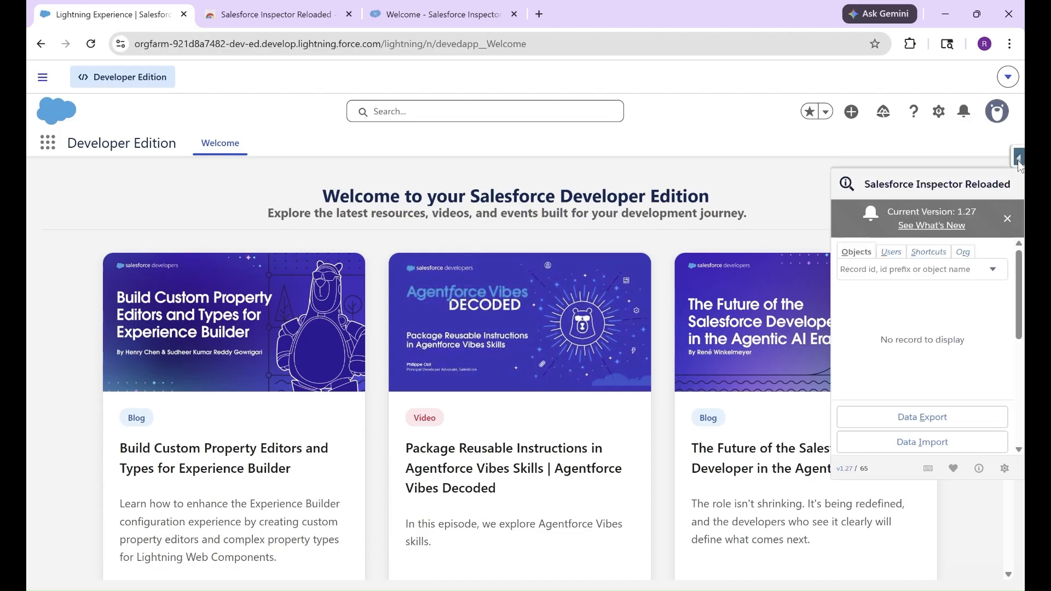
right_click(920, 417)
left_click(955, 149)
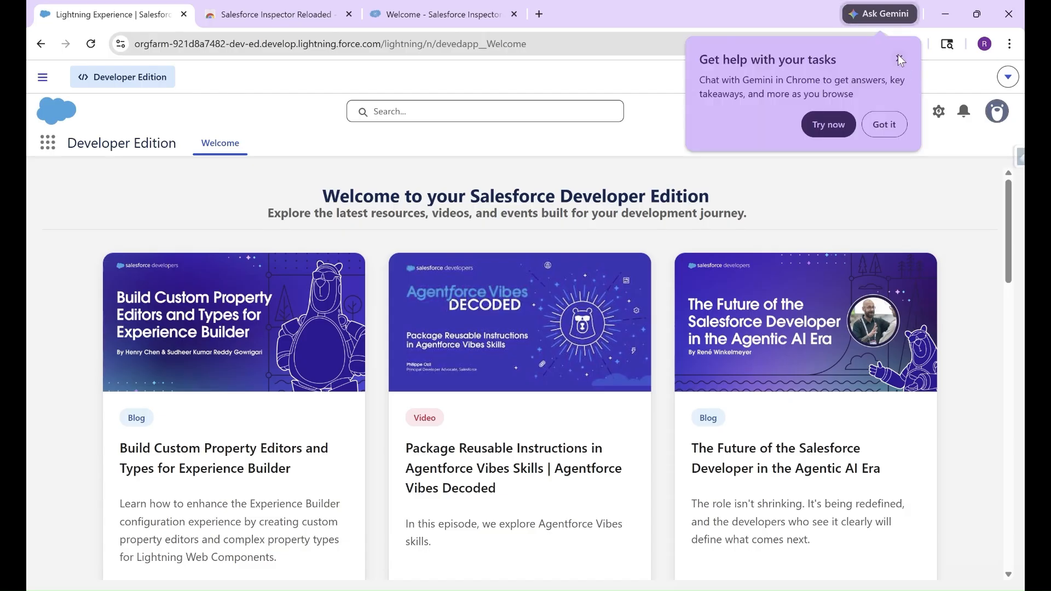
left_click(899, 58)
left_click(1019, 157)
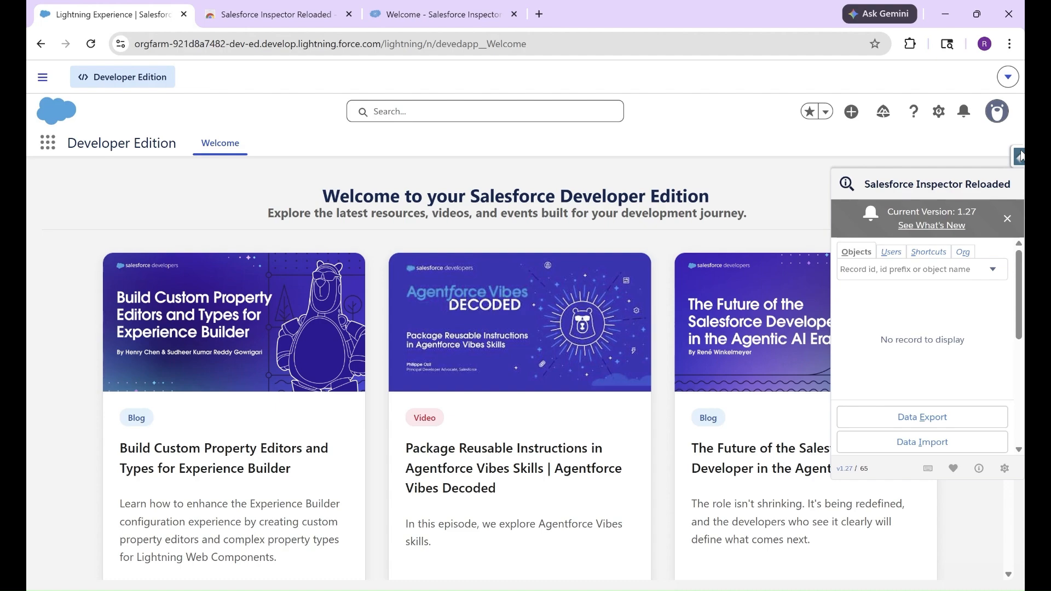
left_click(903, 419)
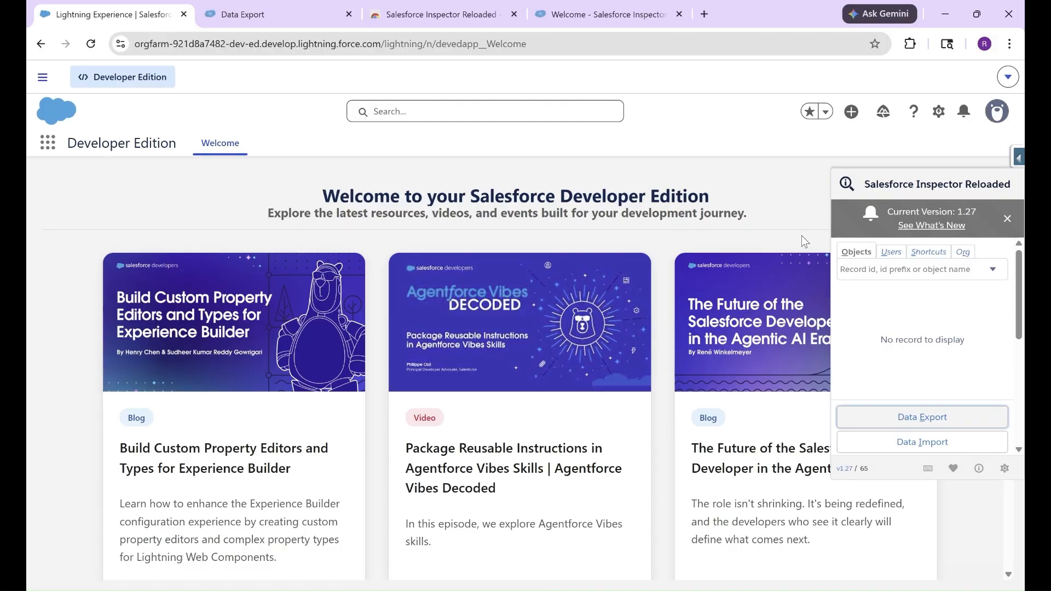
left_click(272, 7)
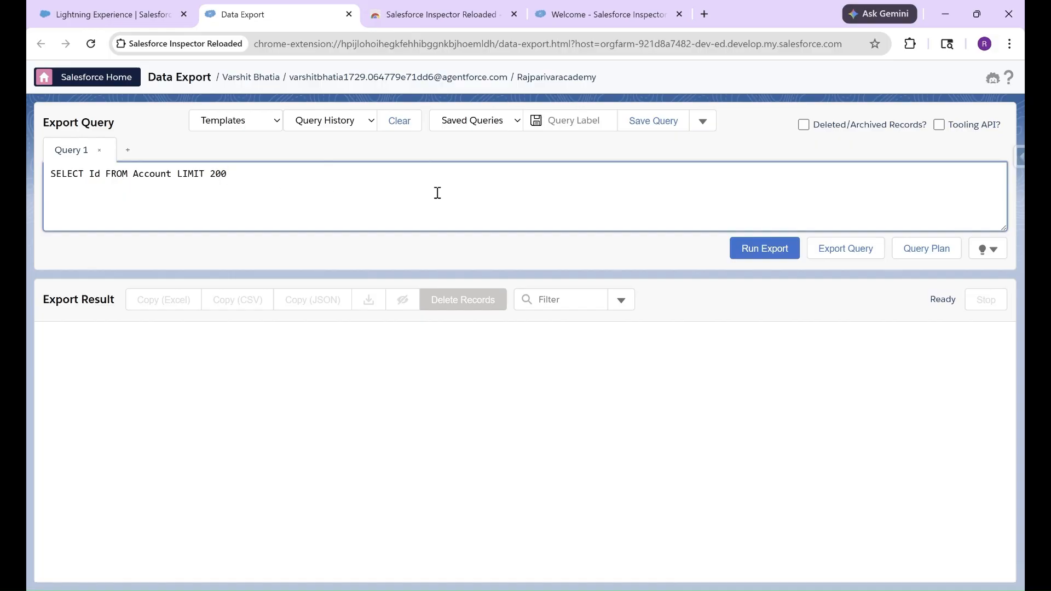
Step: Run the export query SELECT Id, Name FROM Account LIMIT 200
left_click(754, 255)
left_click(755, 262)
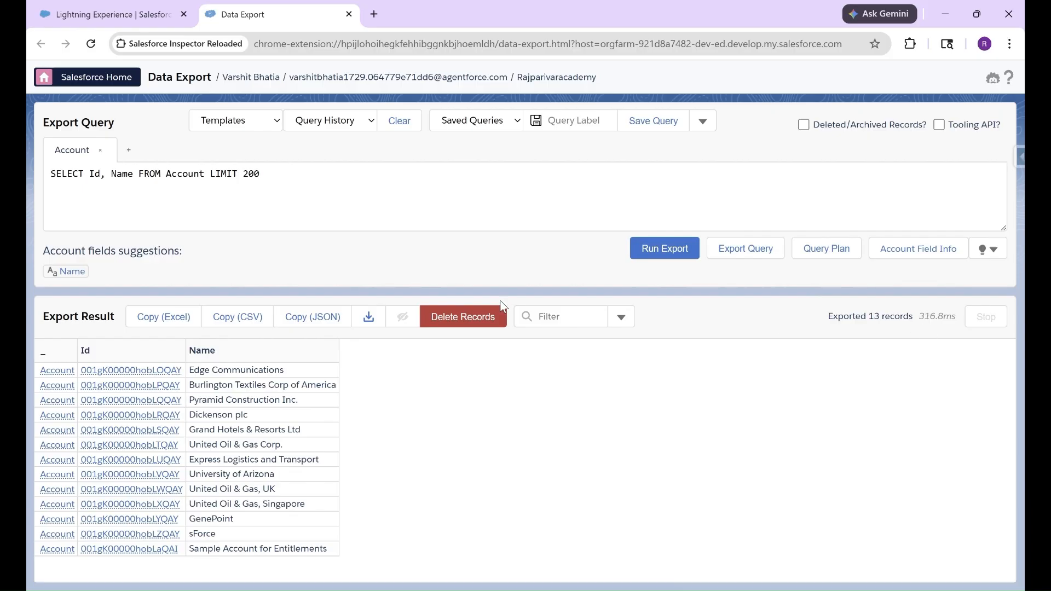
Step: Examine the SELECT keyword, field list, FROM keyword and object name in the Account query
left_click(138, 175)
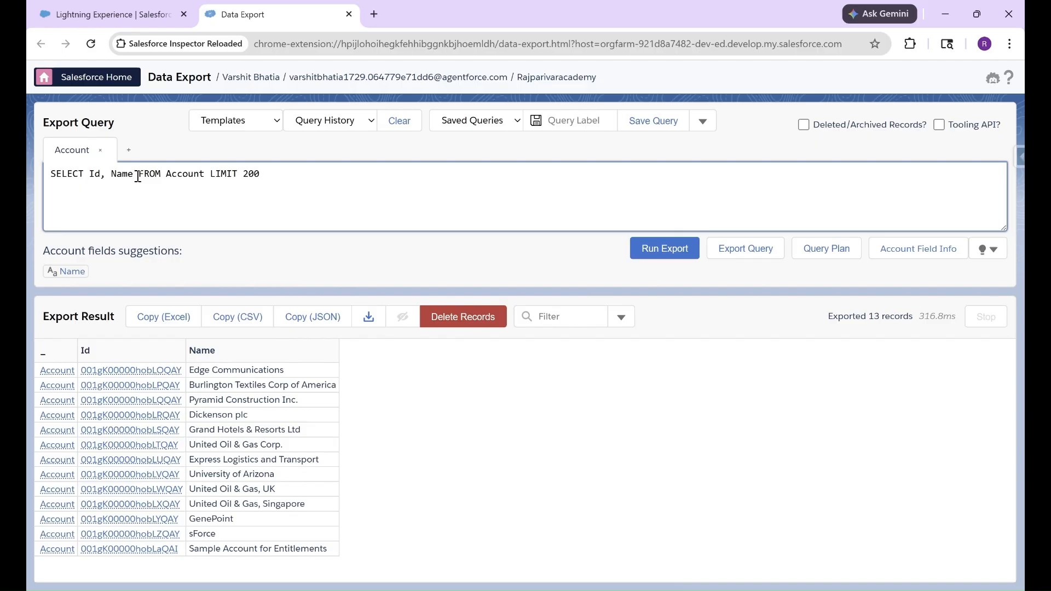
double_click(71, 174)
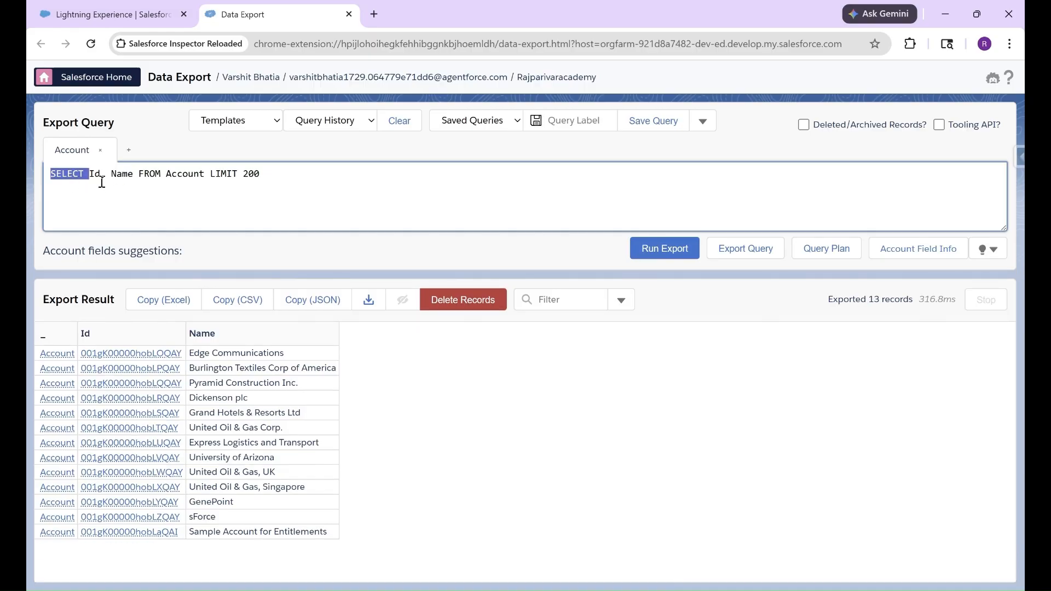
left_click_drag(139, 174, 89, 174)
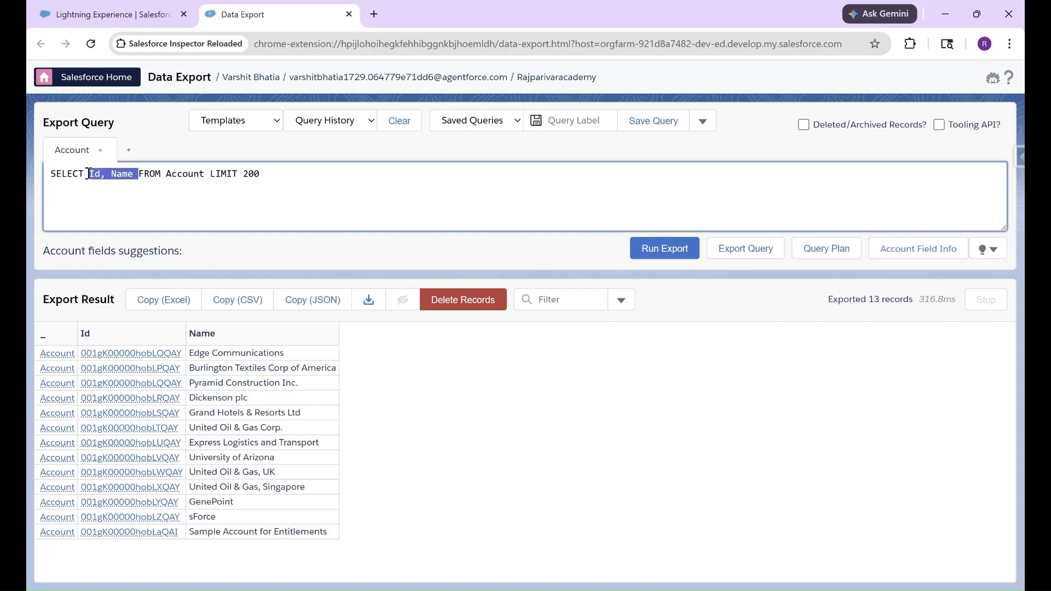
double_click(152, 174)
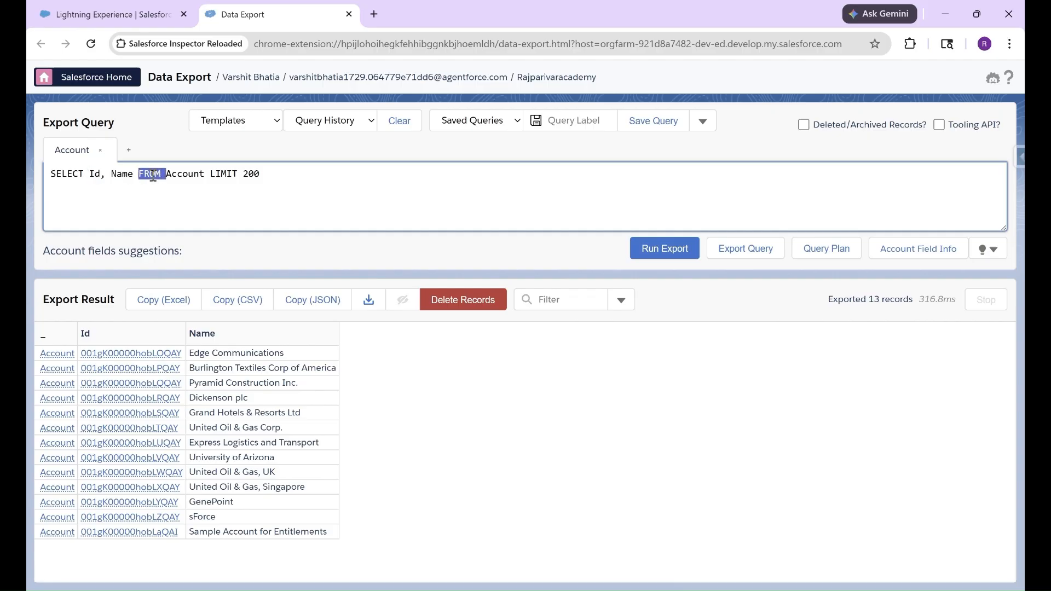
double_click(184, 174)
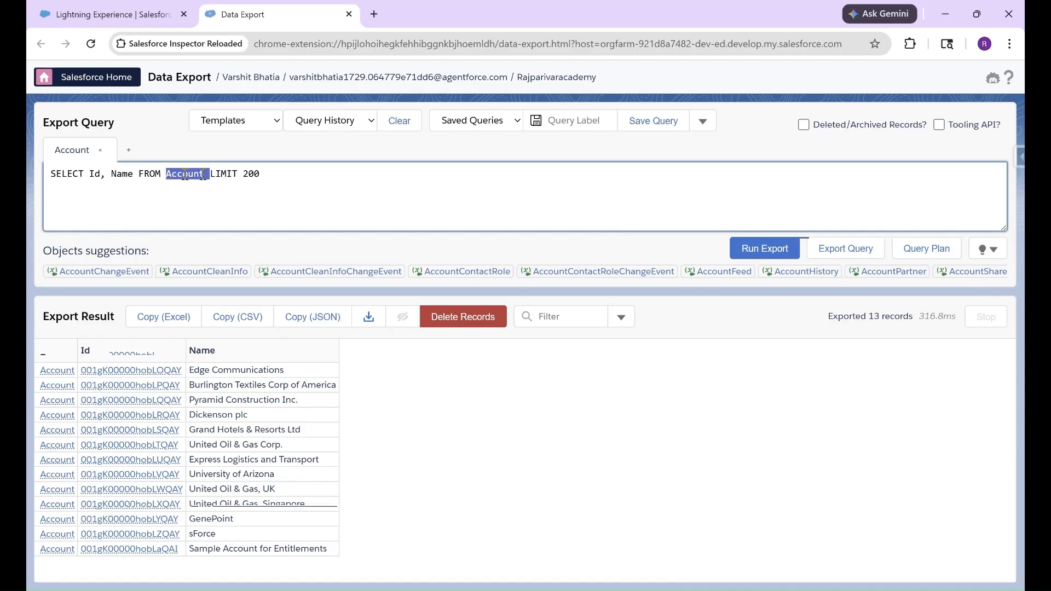
Step: Change the Account query's LIMIT to 2 and run the export
left_click(263, 174)
key("BackSpace")
key("BackSpace")
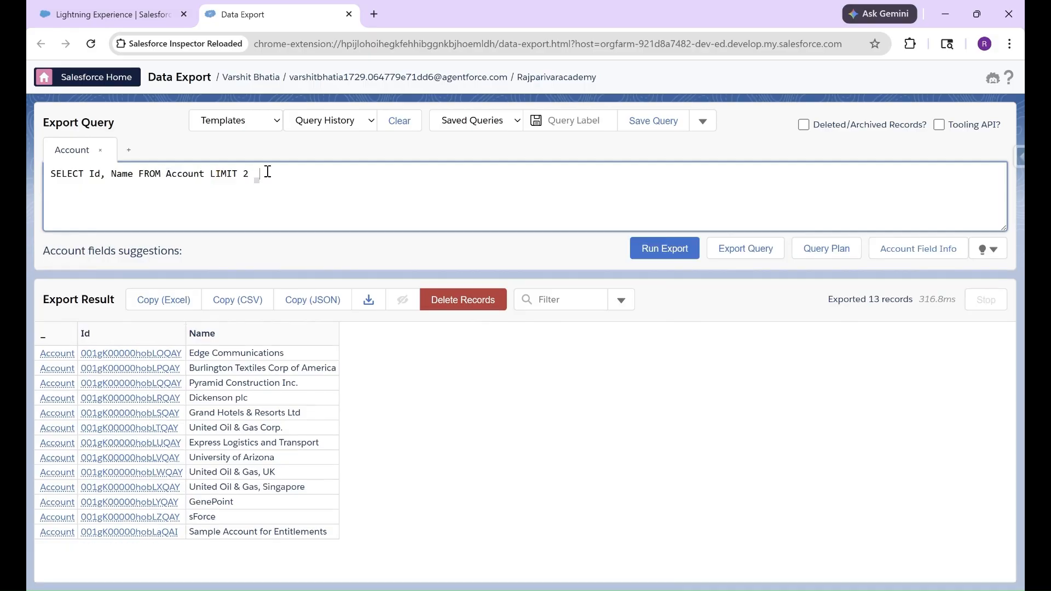
left_click(665, 249)
Step: Remove the LIMIT clause from the end of the Account query
double_click(225, 174)
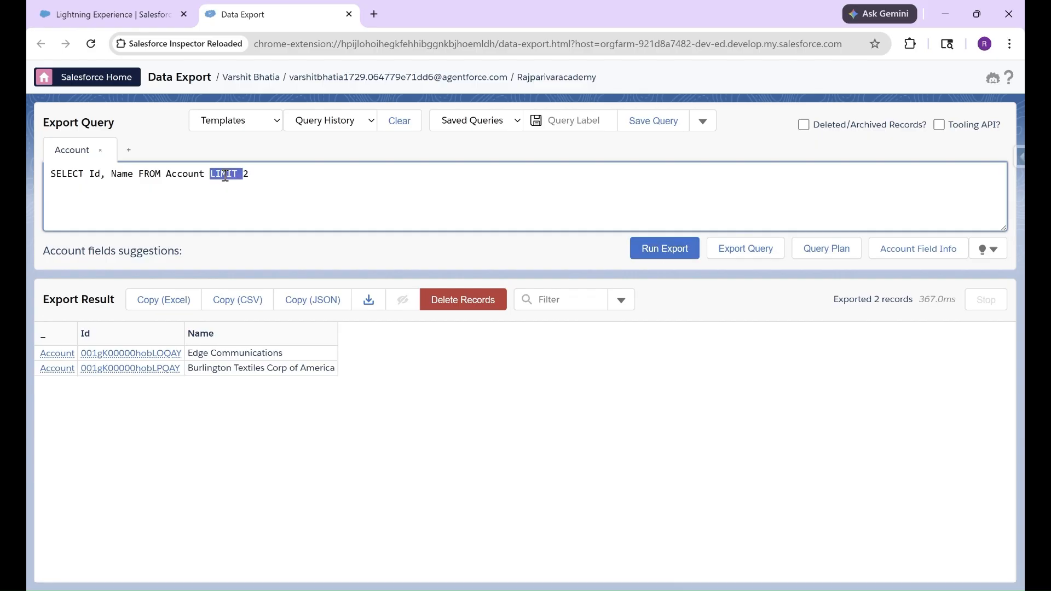
key("Delete")
key("Delete")
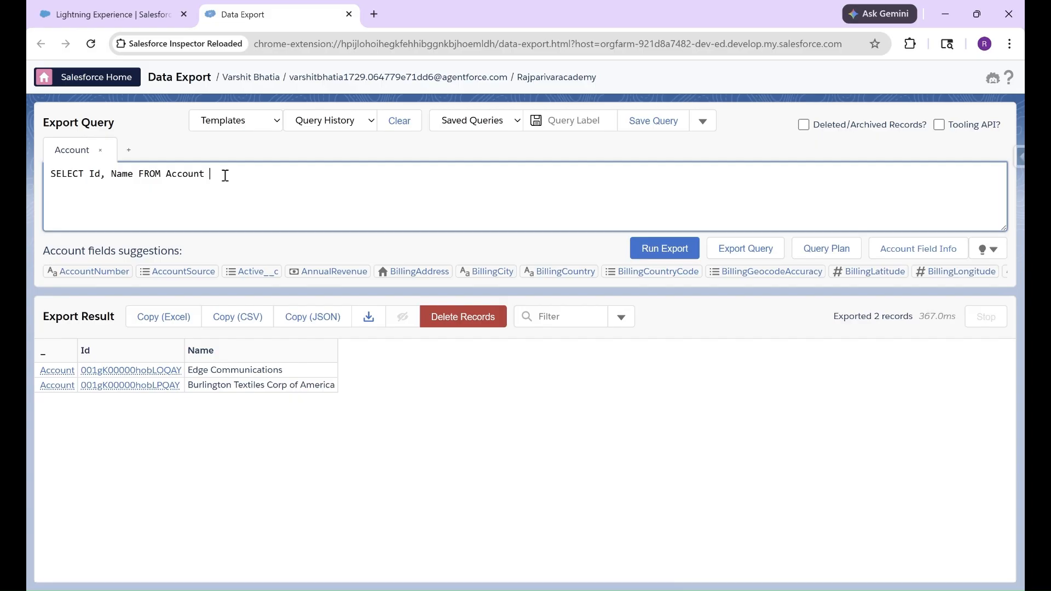
type("where")
key("BackSpace")
key("BackSpace")
key("BackSpace")
key("BackSpace")
key("BackSpace")
key("BackSpace")
key("BackSpace")
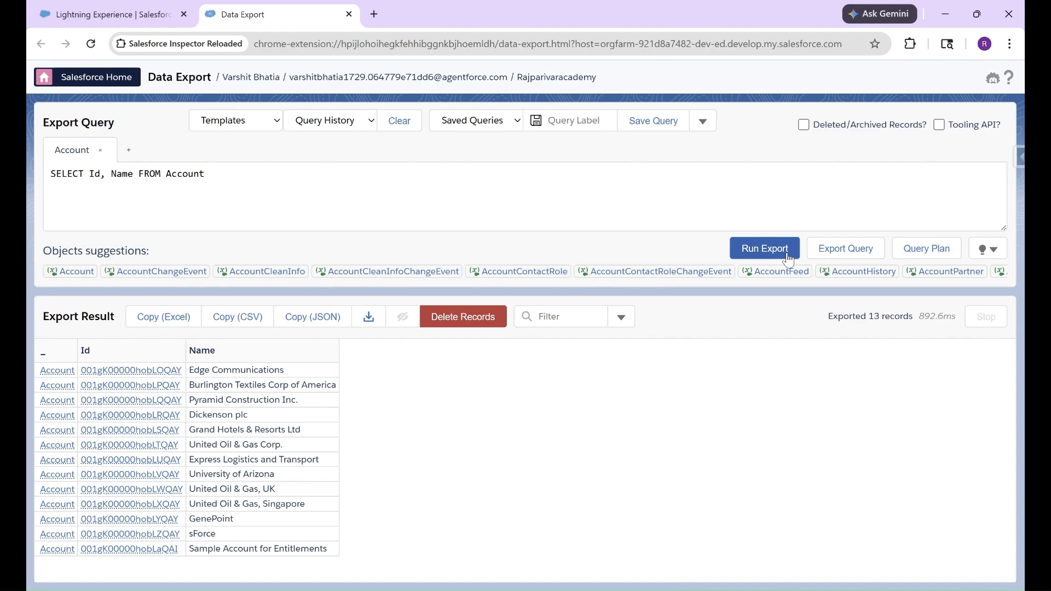
Step: Append the start of a filter condition on the Name field to the Account query: where Name='
left_click(280, 178)
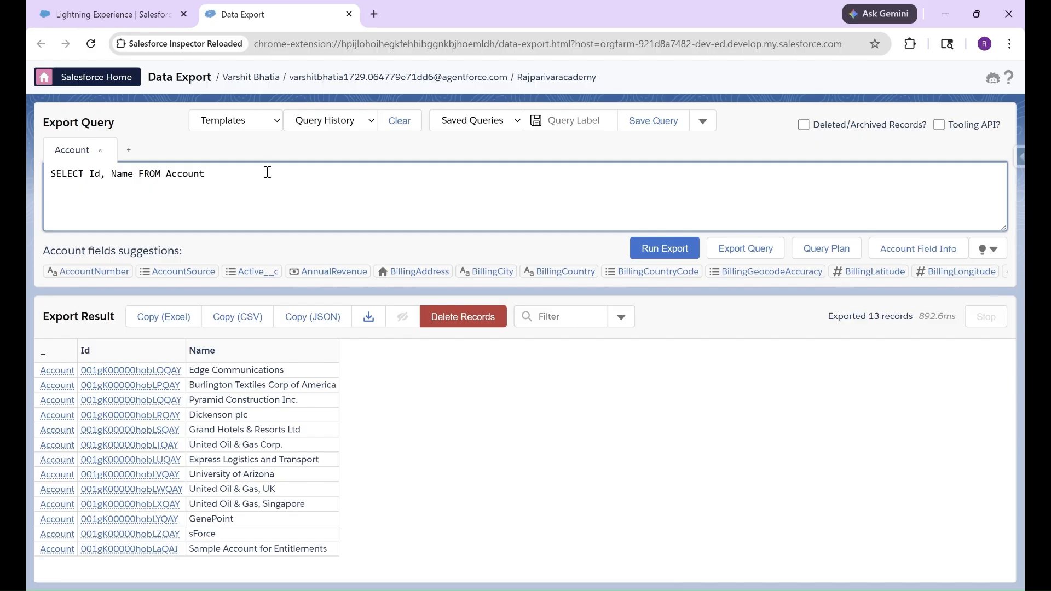
type("where ")
type("Name")
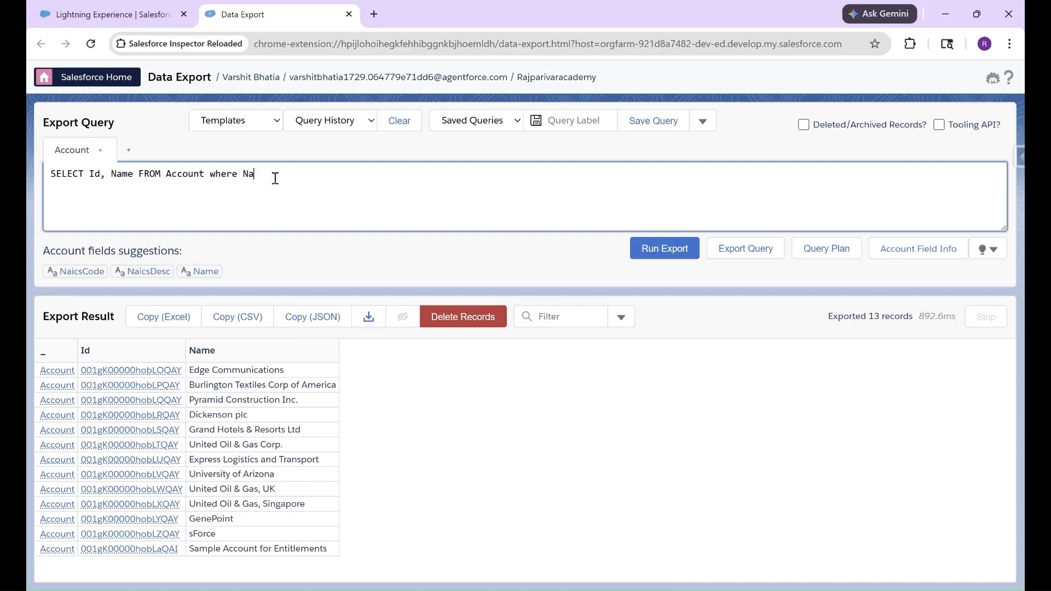
type("='")
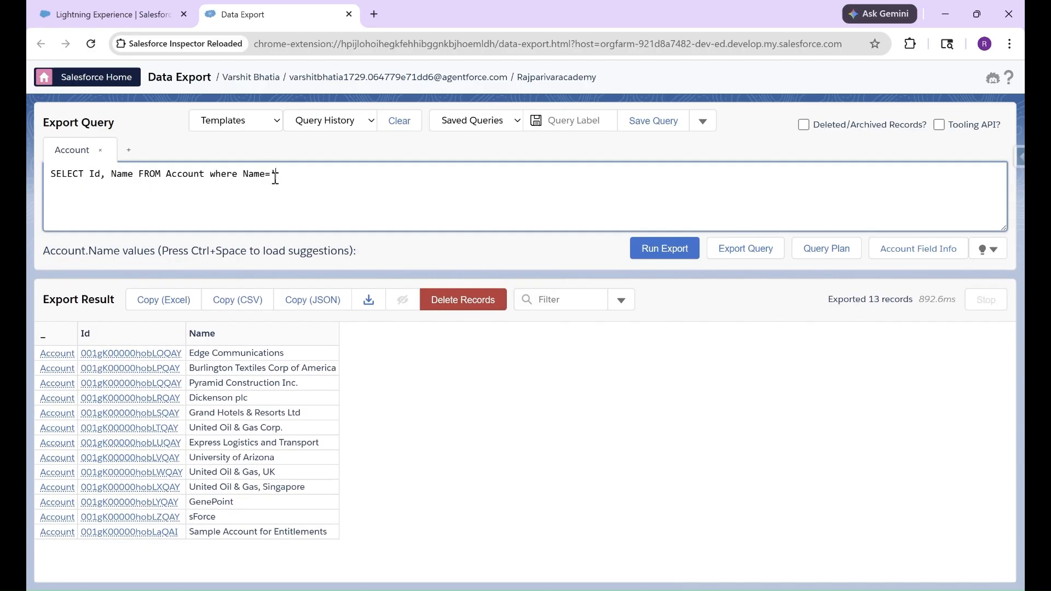
Step: Complete the Name condition with 'United Oil & Gas Corp.' copied from the export results, and run the export
double_click(213, 516)
left_click(205, 489)
double_click(205, 487)
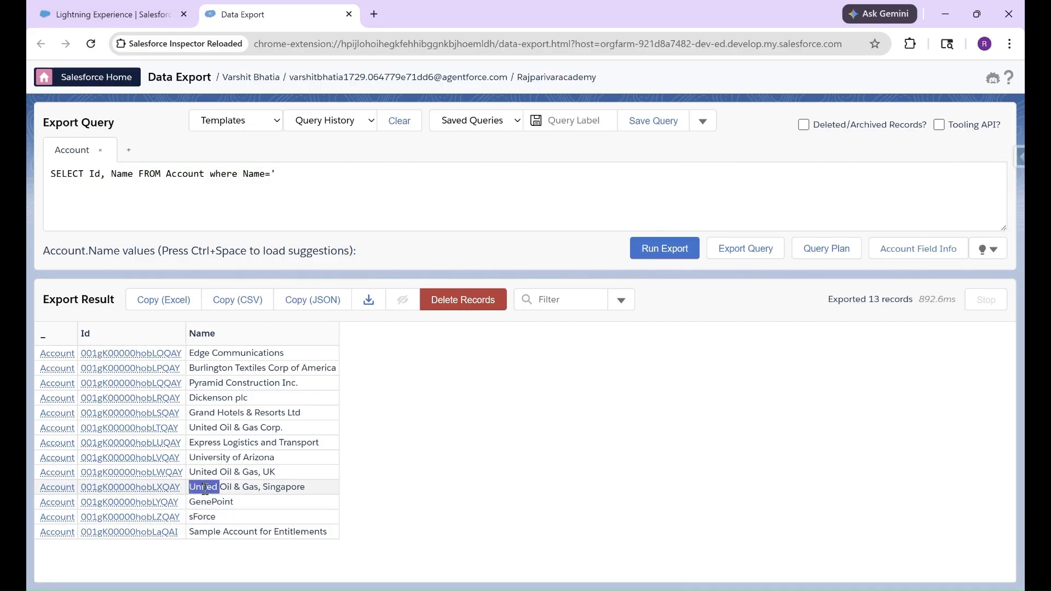
left_click_drag(283, 472, 191, 472)
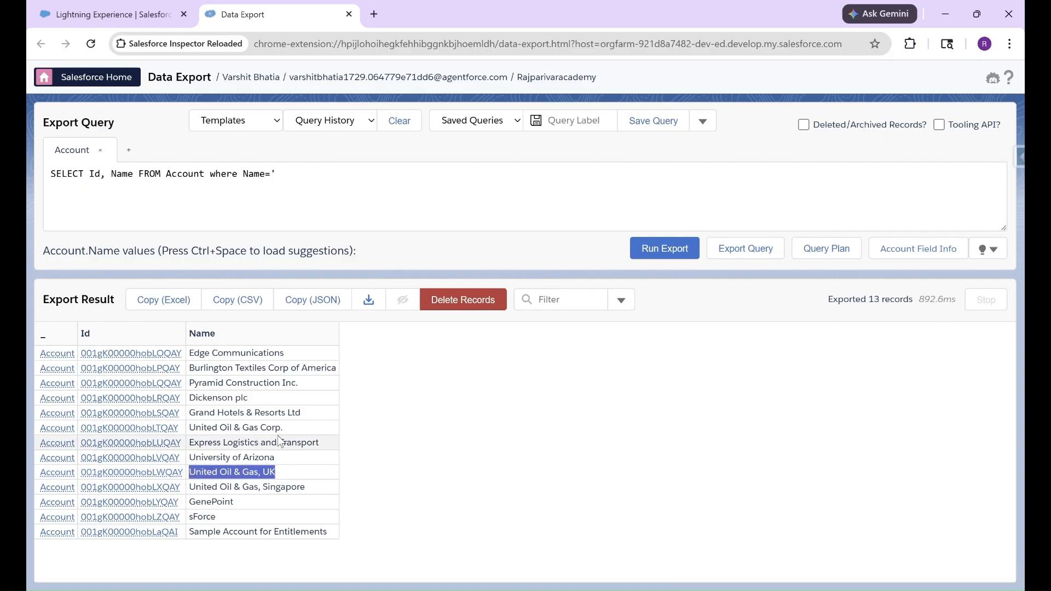
left_click_drag(292, 428, 189, 433)
key("ctrl+c")
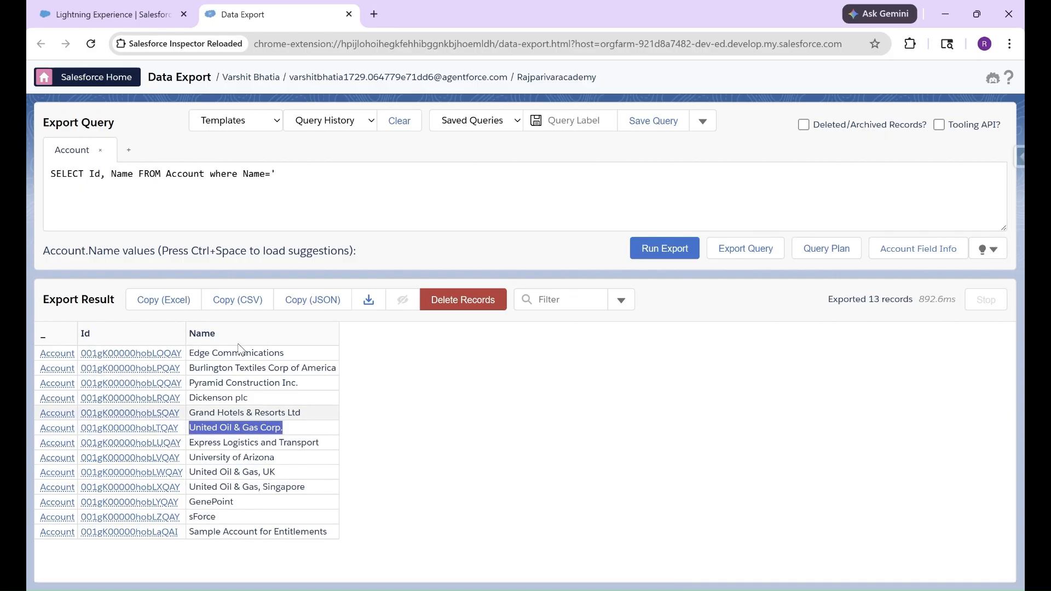
left_click(290, 181)
key("ctrl+v")
type("'")
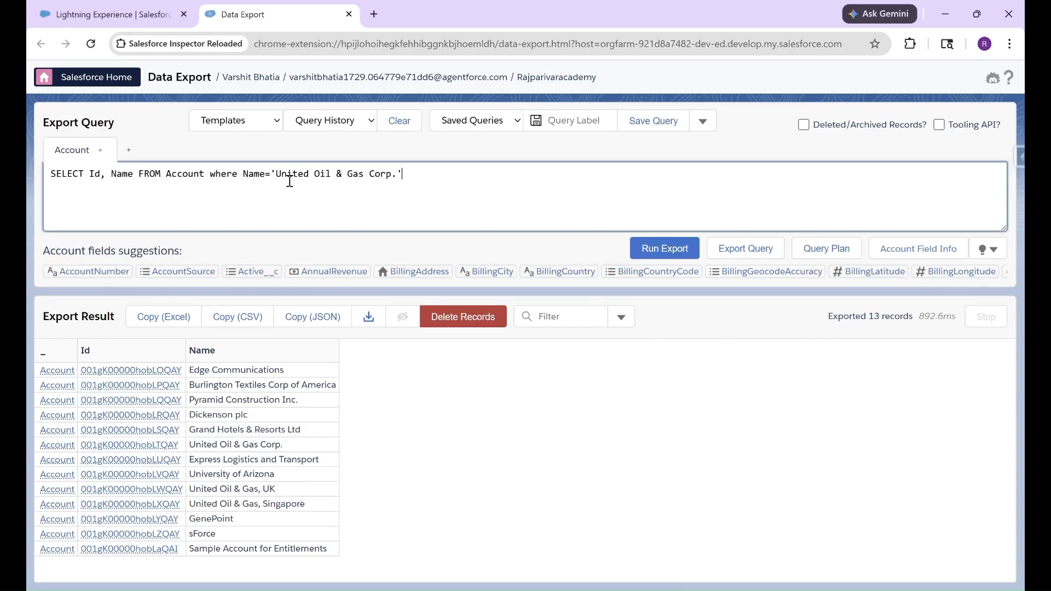
left_click(645, 249)
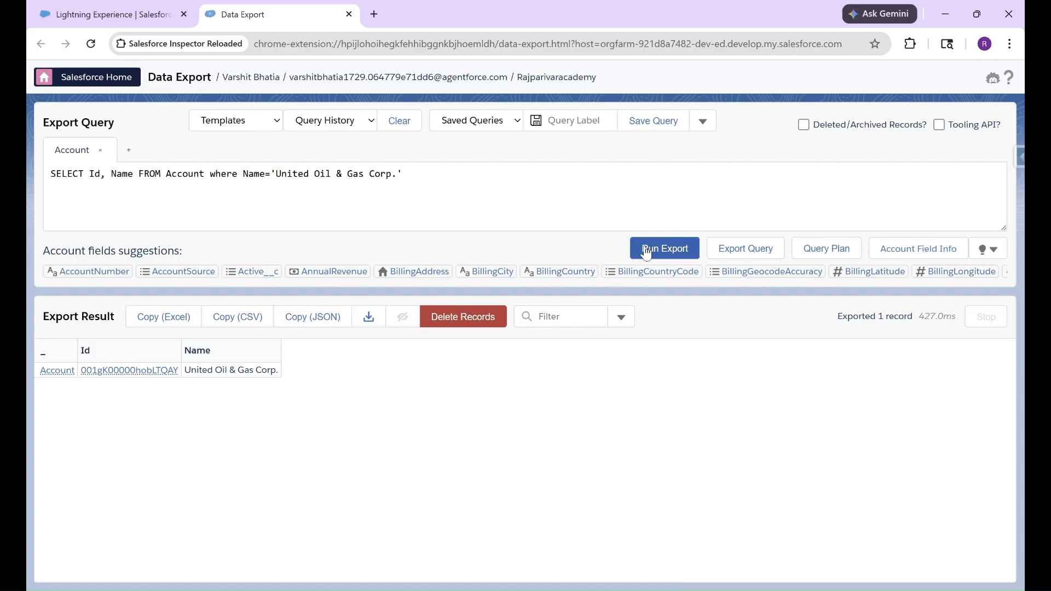
left_click(645, 251)
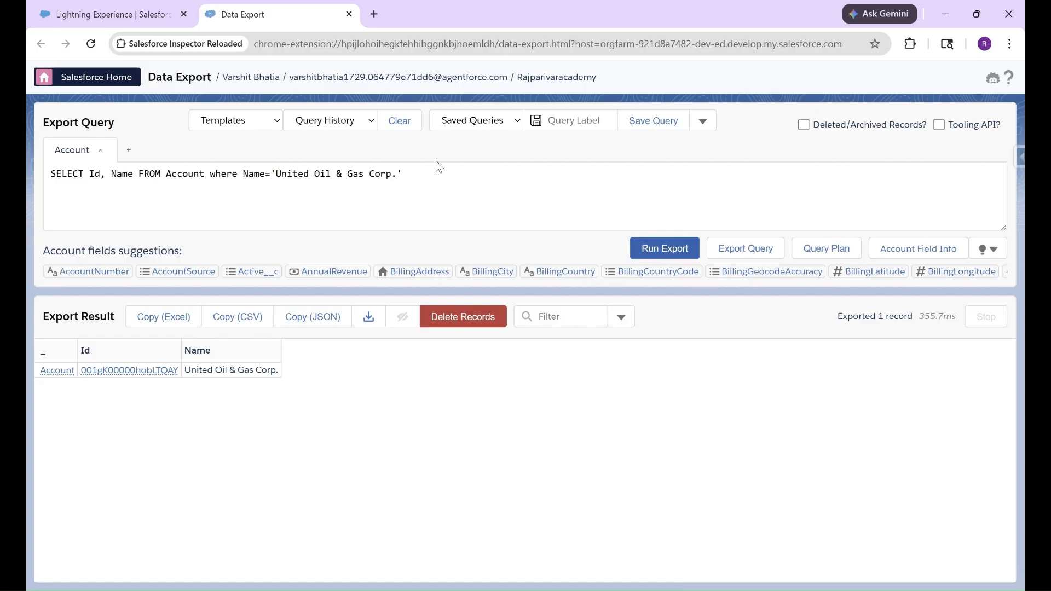
Step: Replace the Id, Name field list in the Account query with FIELDS(ALL), applying LIMIT 200, and run the export
left_click(136, 174)
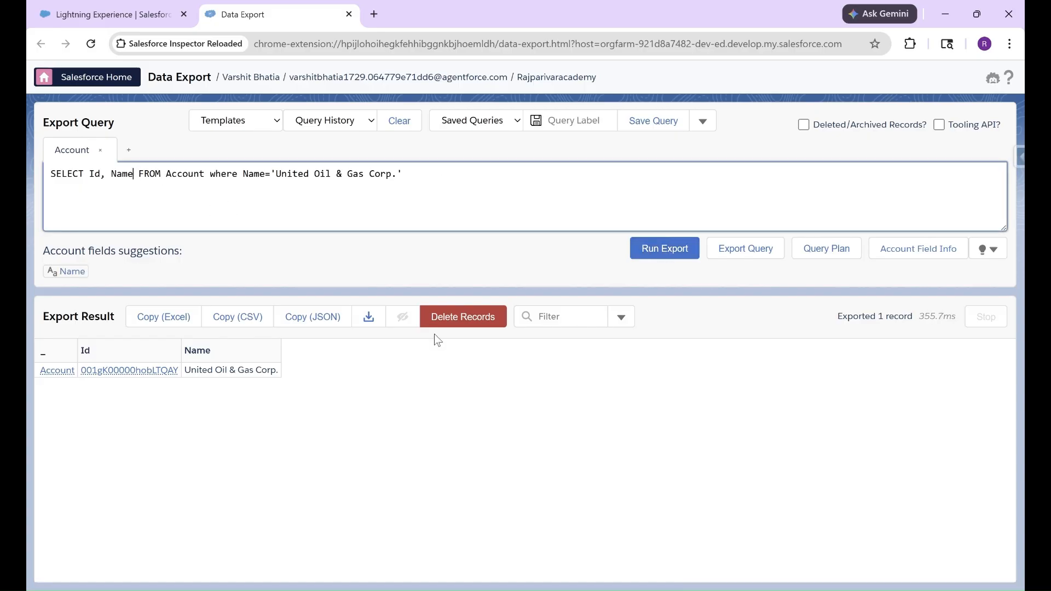
key("BackSpace")
key("BackSpace")
key("BackSpace")
key("BackSpace")
key("BackSpace")
key("BackSpace")
key("BackSpace")
key("BackSpace")
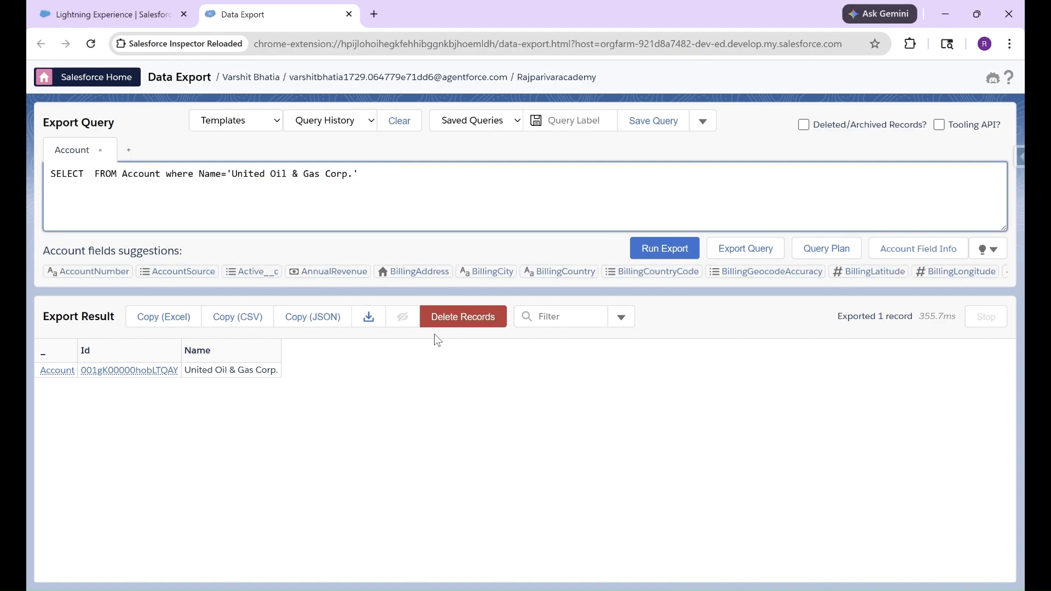
type("FIELD")
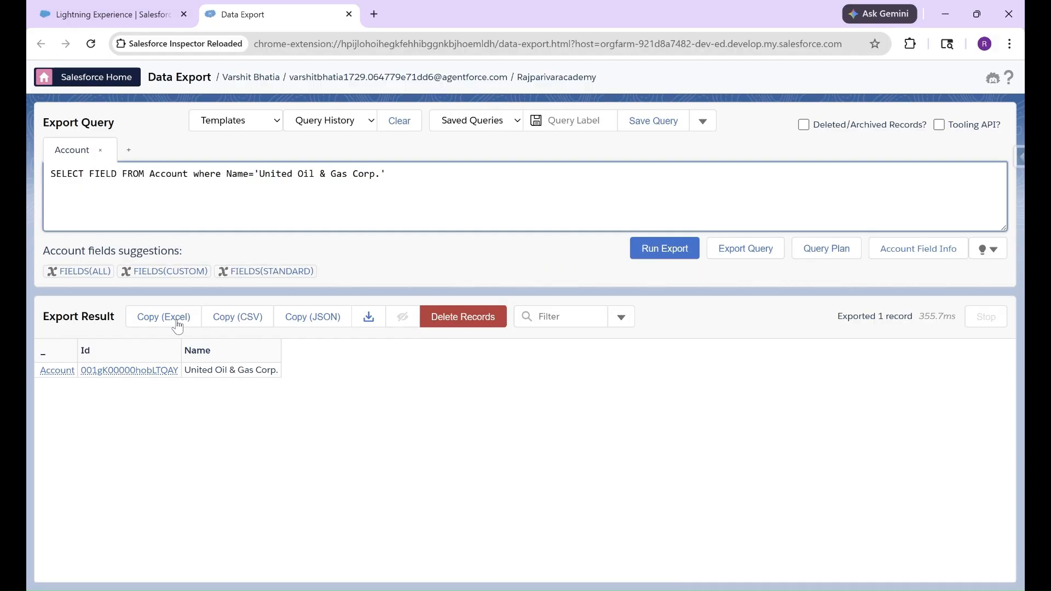
left_click(94, 270)
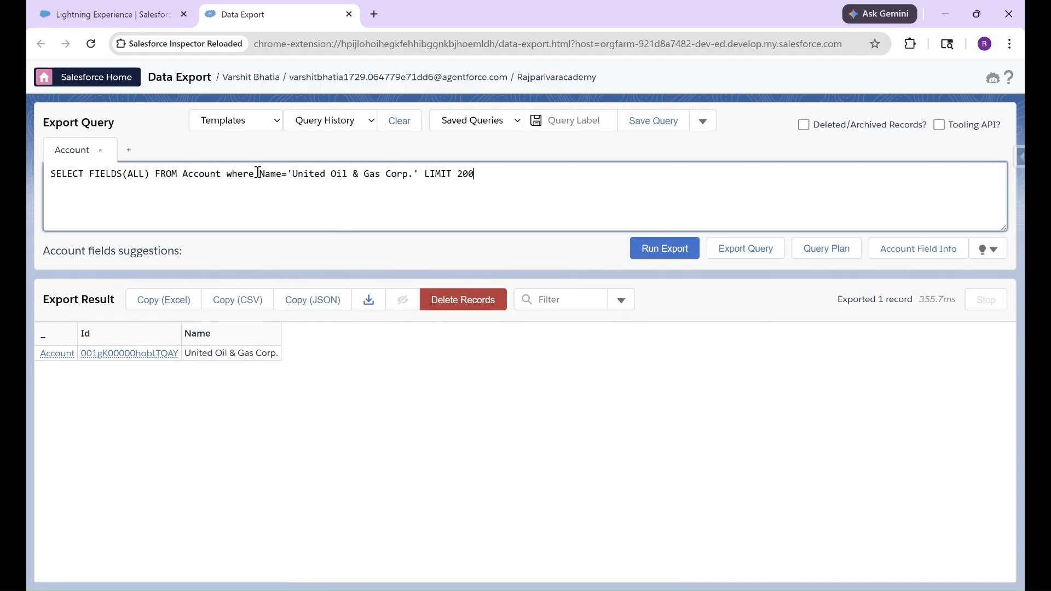
left_click(648, 247)
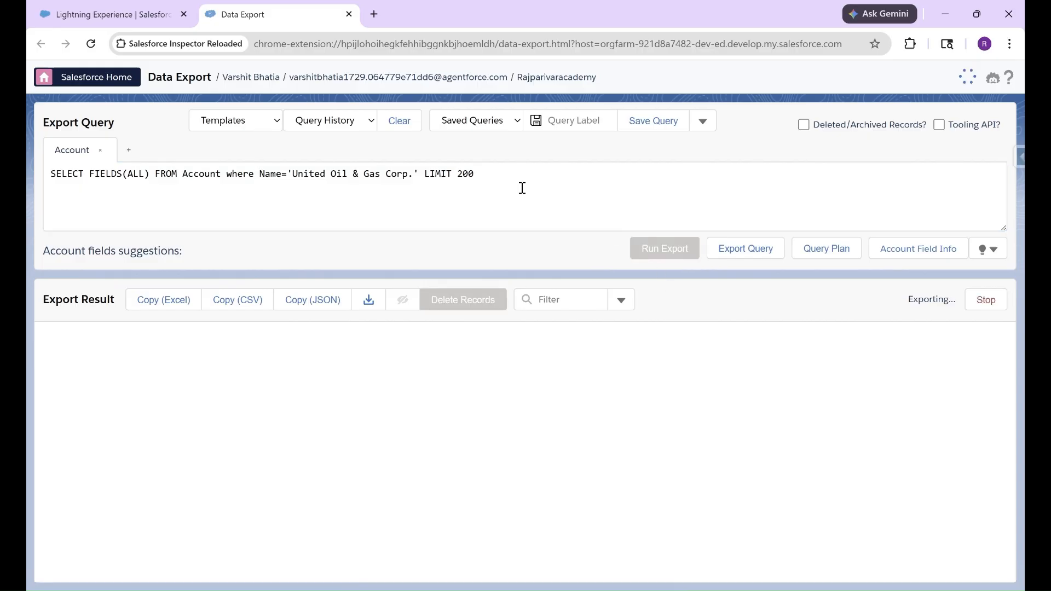
Step: Remove the where condition on Name from the FIELDS(ALL) Account query and run the export
scroll(265, 529, "right", 1)
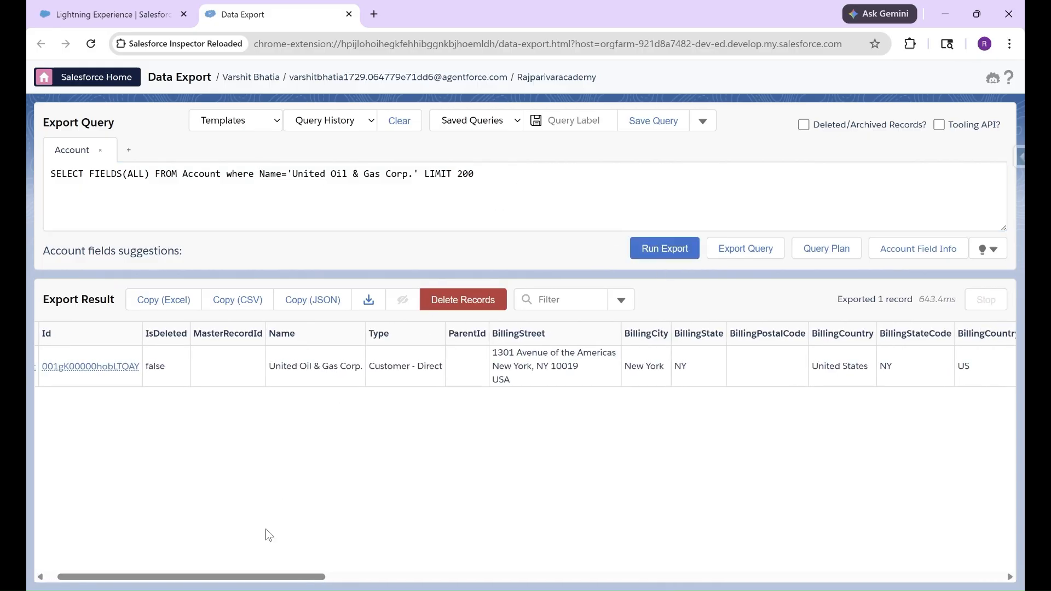
scroll(141, 364, "right", 5)
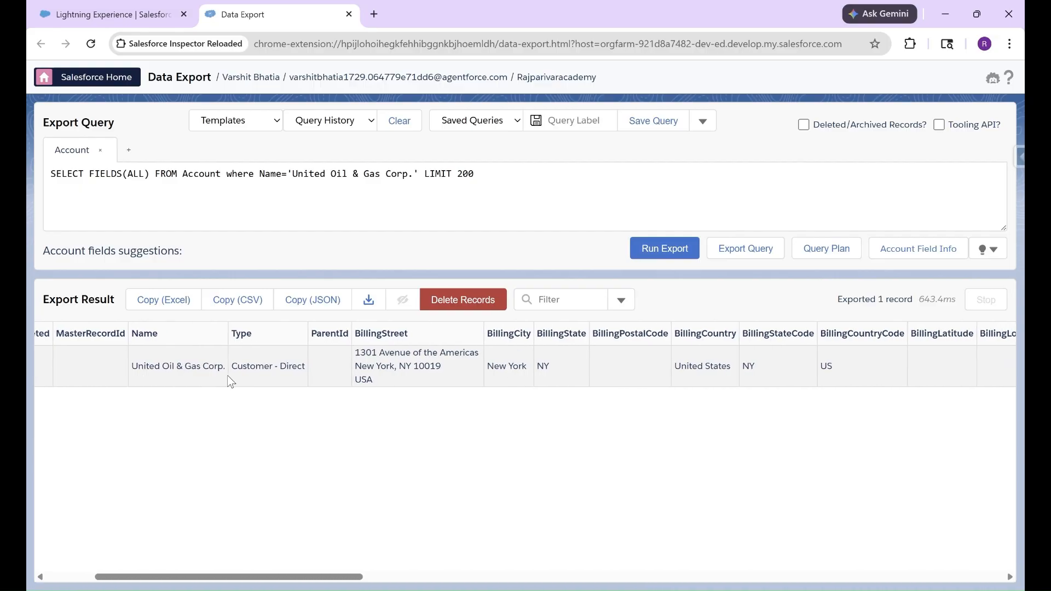
scroll(231, 381, "right", 7)
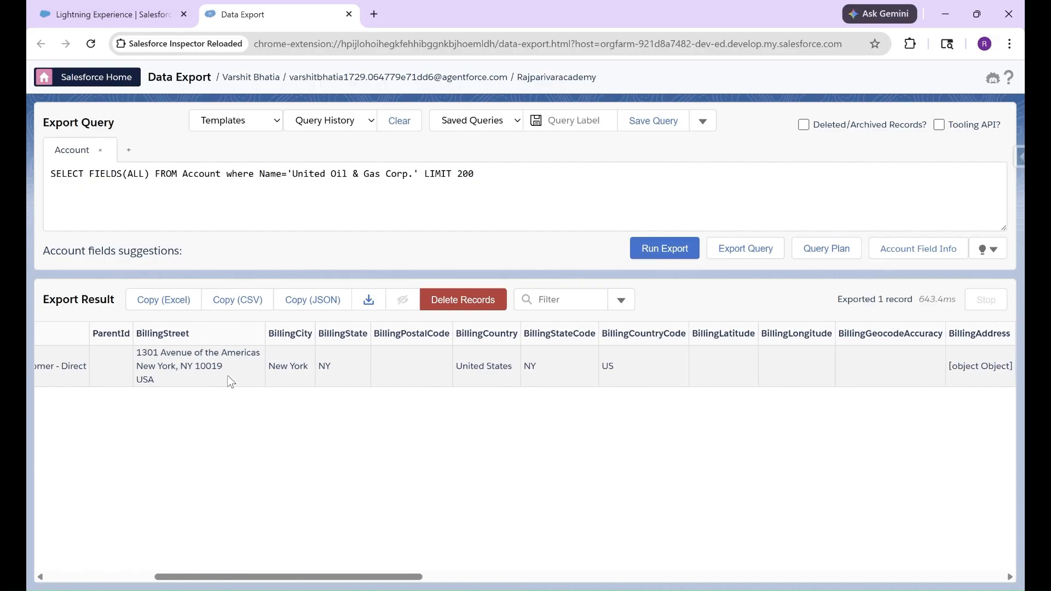
scroll(230, 378, "right", 6)
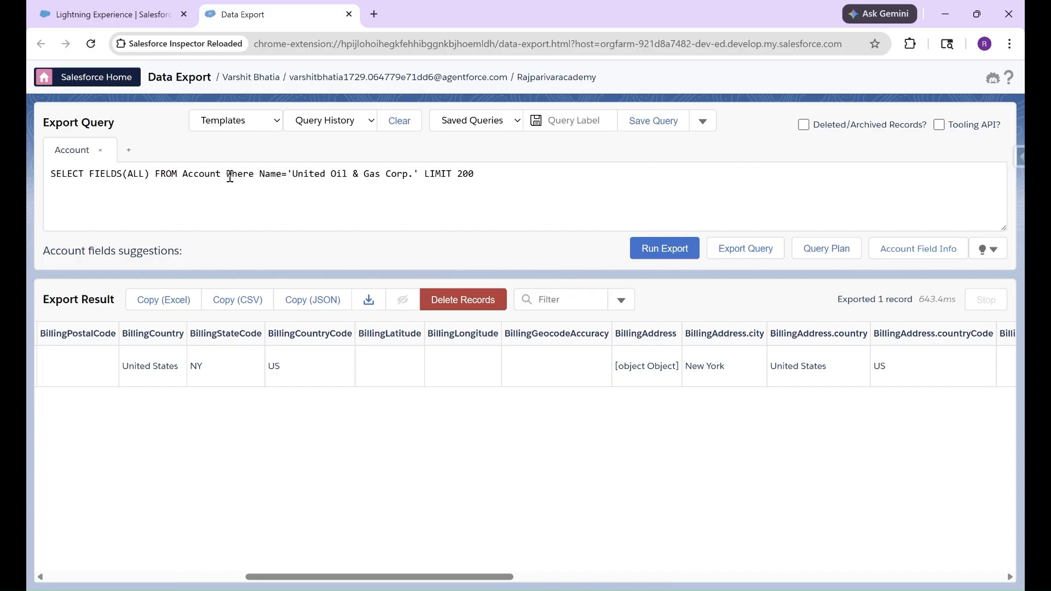
left_click_drag(221, 175, 419, 185)
key("BackSpace")
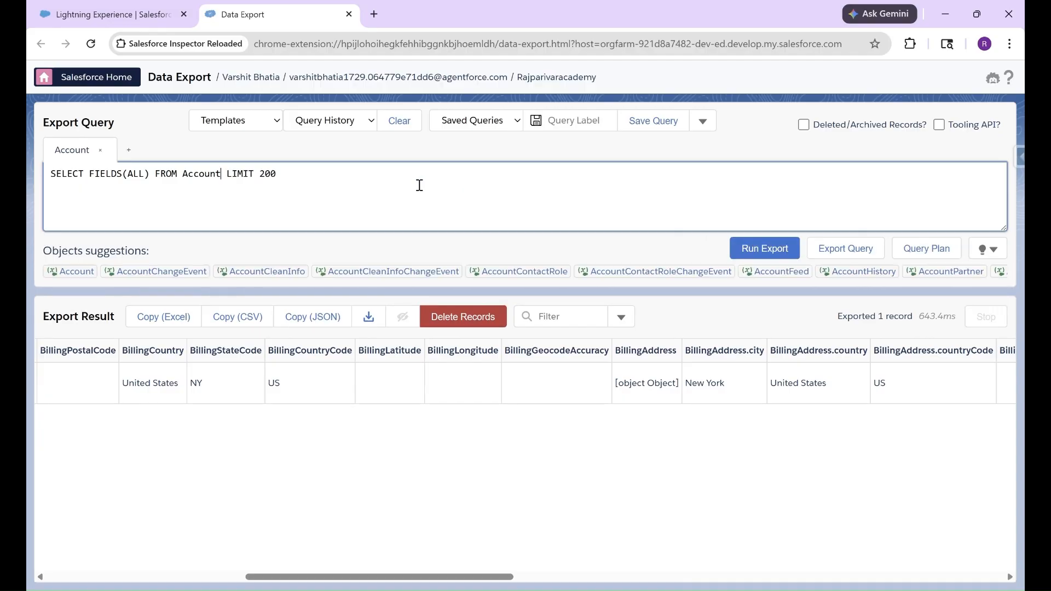
left_click(775, 247)
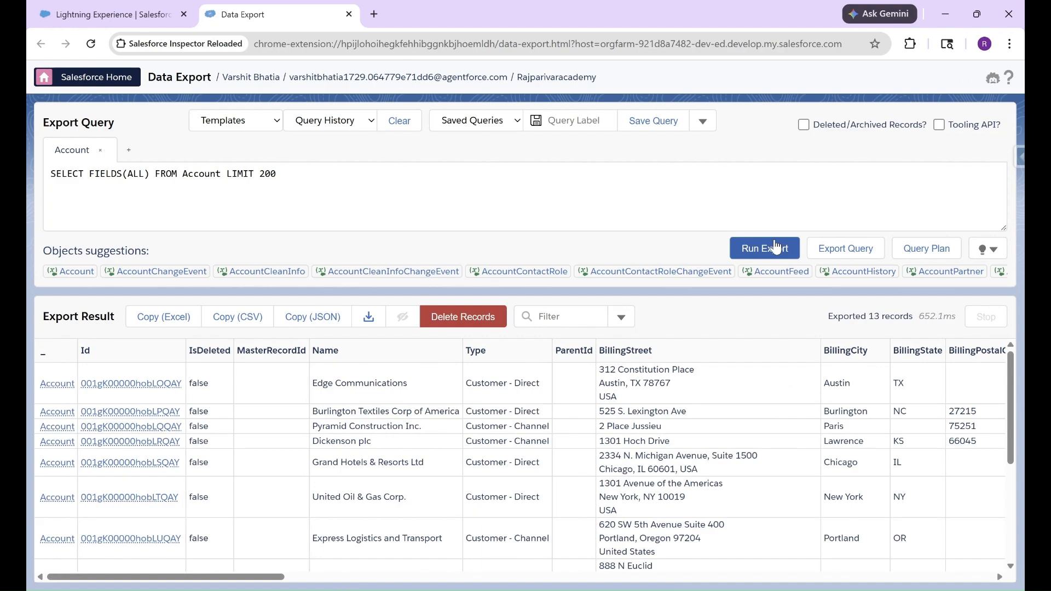
Step: Delete FIELDS(ALL) from the SELECT clause of the Account query
scroll(298, 426, "right", 6)
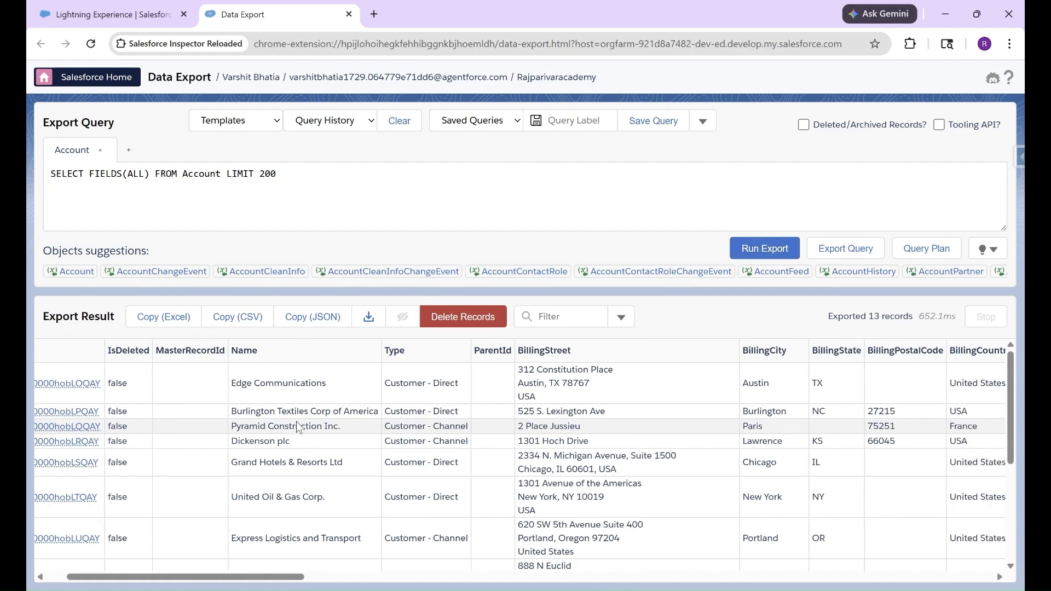
scroll(298, 426, "right", 5)
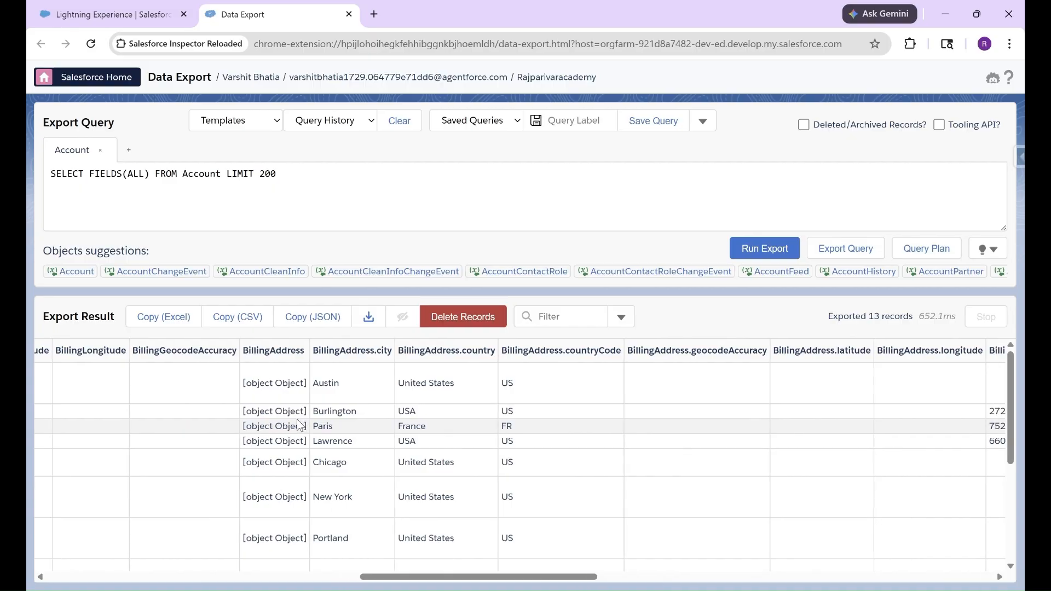
scroll(299, 426, "left", 10)
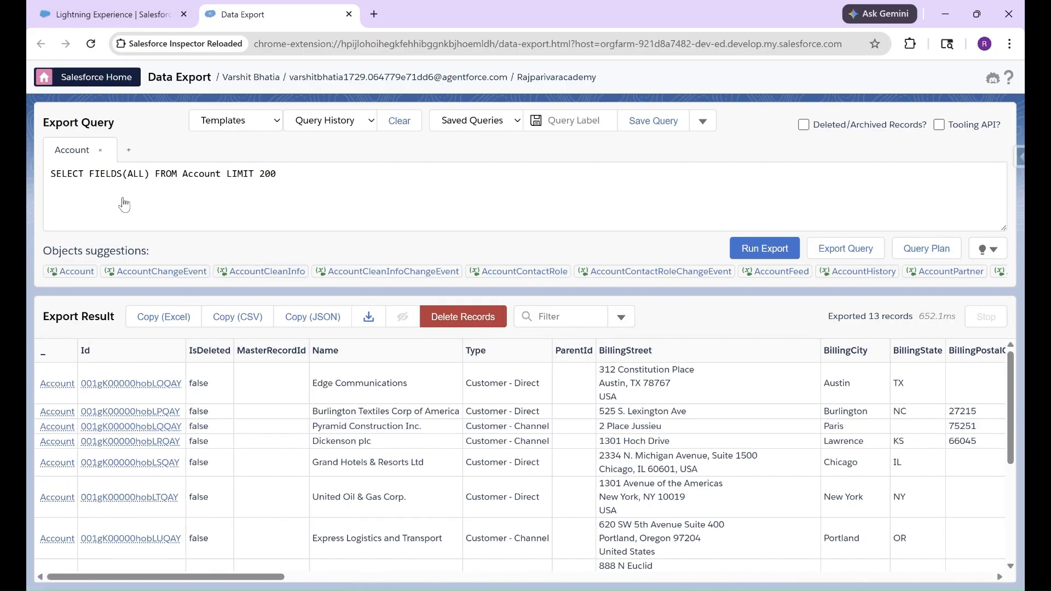
double_click(101, 173)
key("shift+Right")
key("shift+Right")
key("shift+Right")
key("shift+Right")
key("shift+Right")
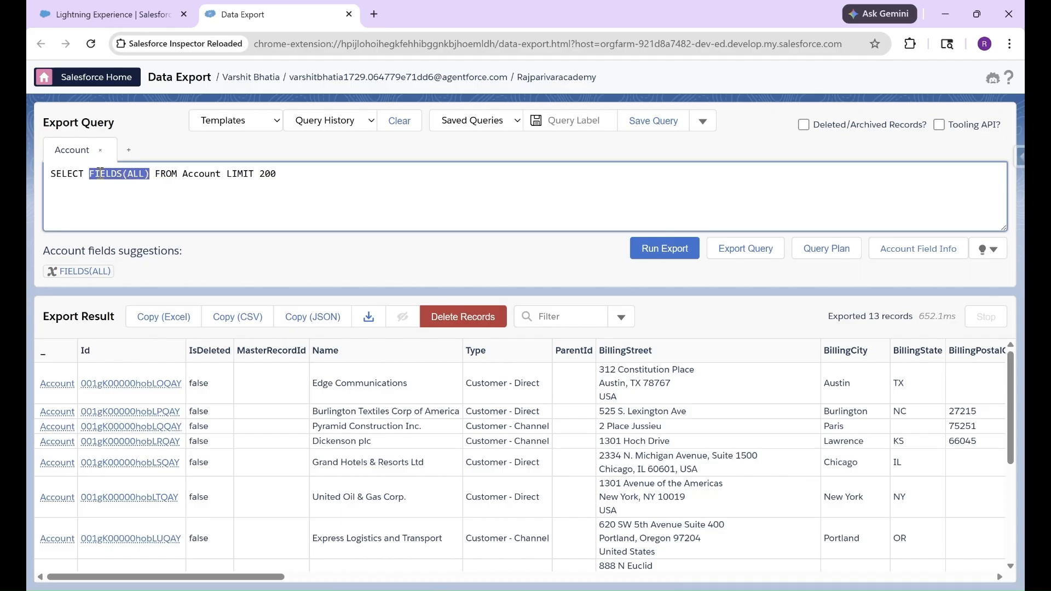
key("BackSpace")
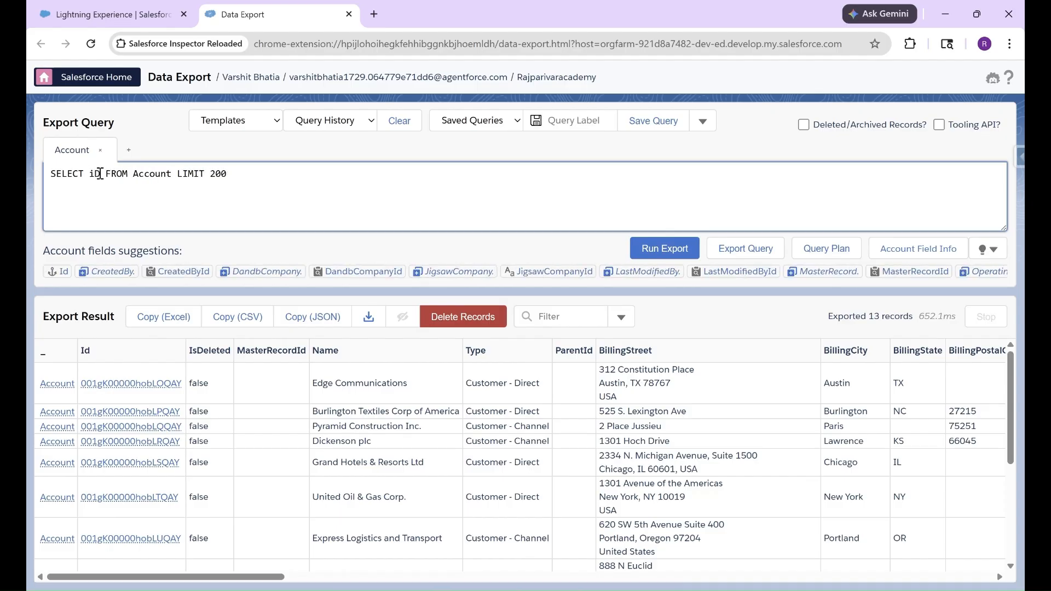
Step: Enter Id, Name, Type, BillingStreet, BillingCity as the selected fields of the Account query
type("Id, Na")
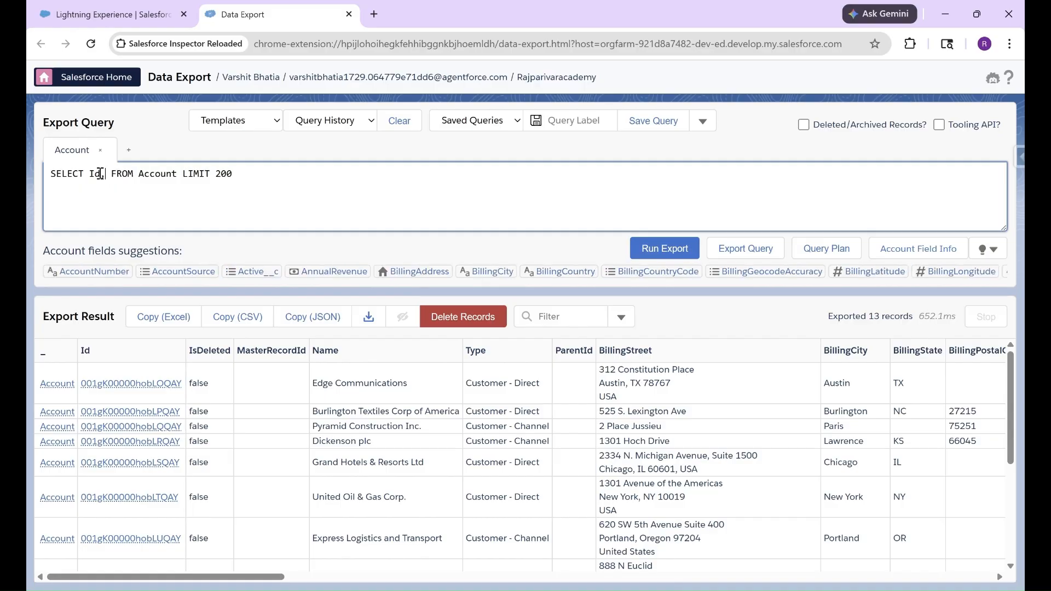
type("me, Ty")
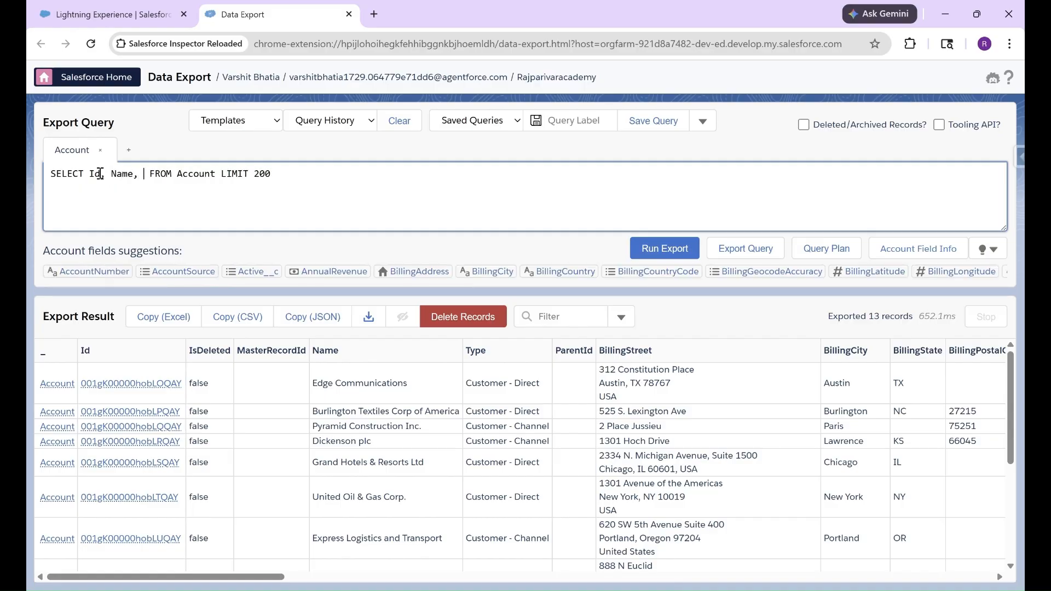
type("pe, Billi")
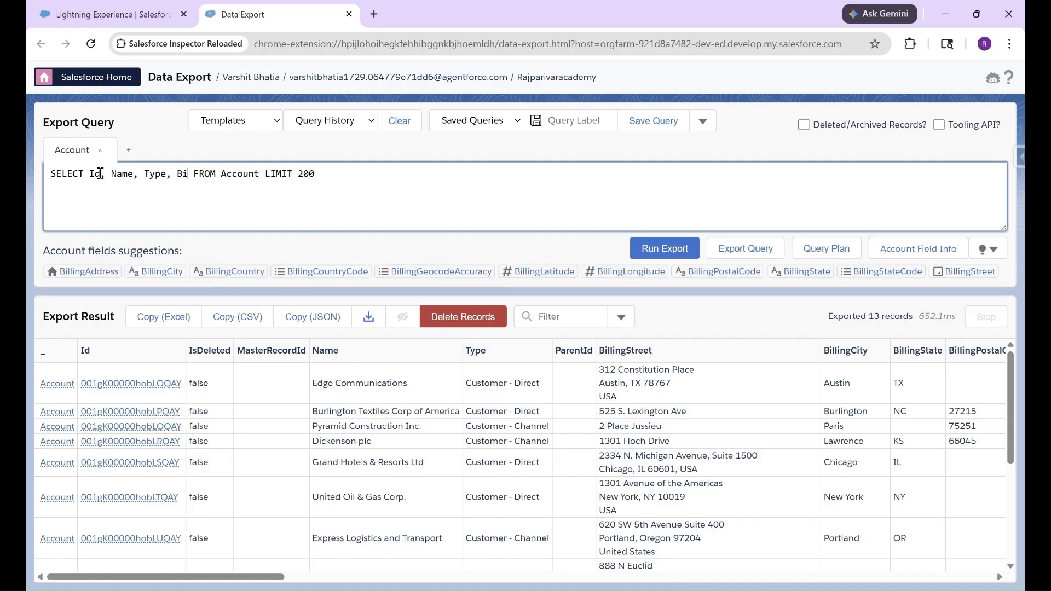
type("ngStreet")
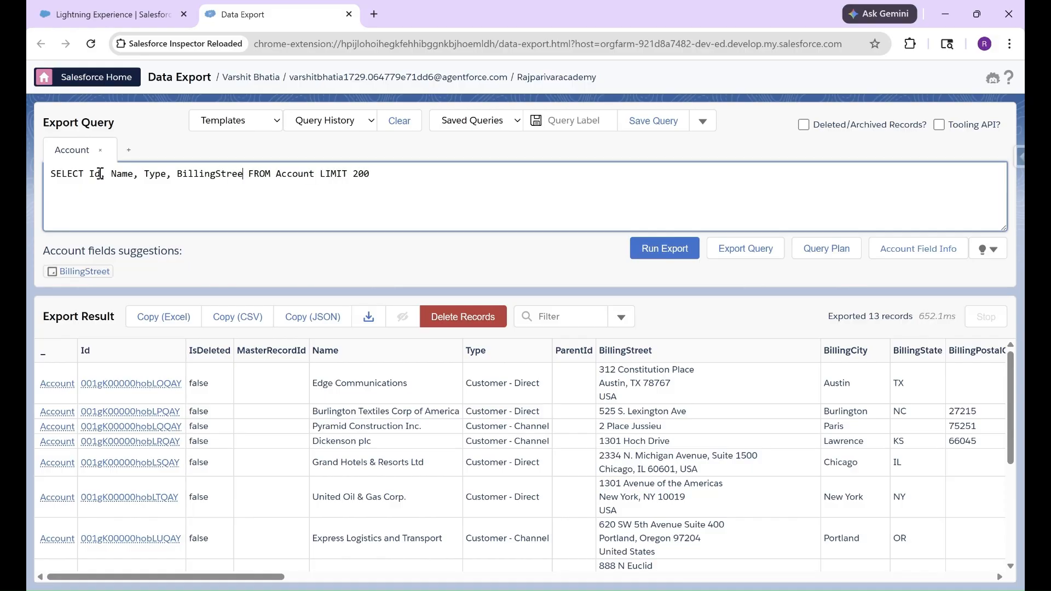
type(", Billing")
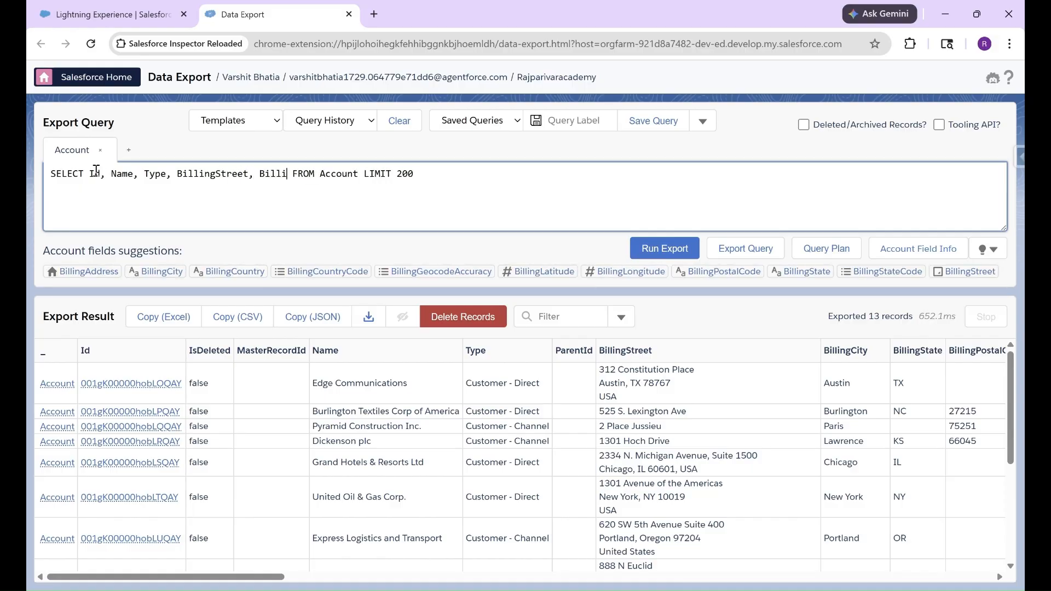
type("City")
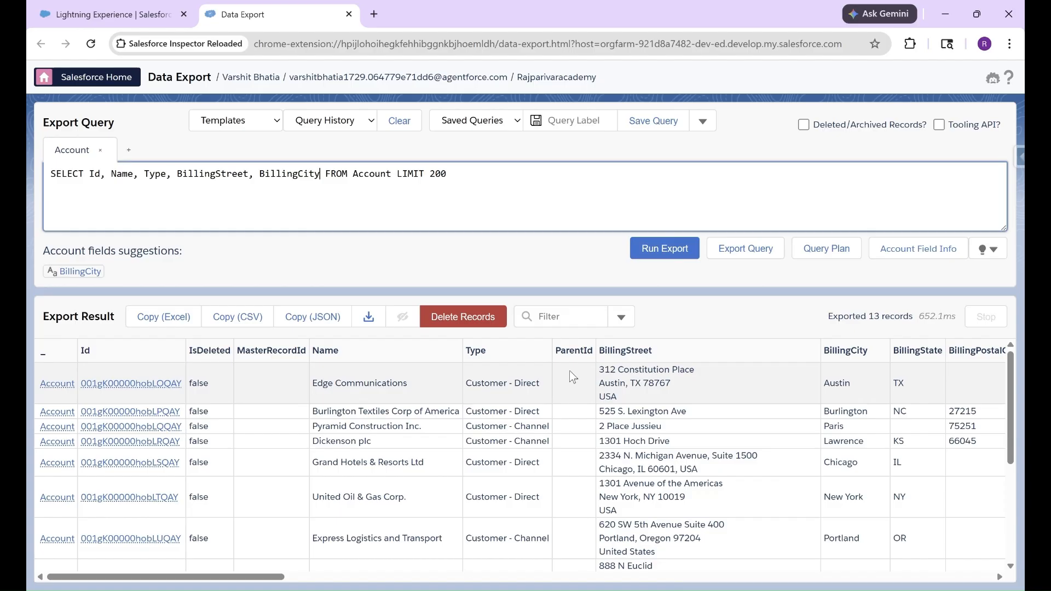
Step: Add BillingAddress after BillingCity in the Account query's field list and run the export
scroll(527, 400, "right", 15)
scroll(528, 401, "right", 10)
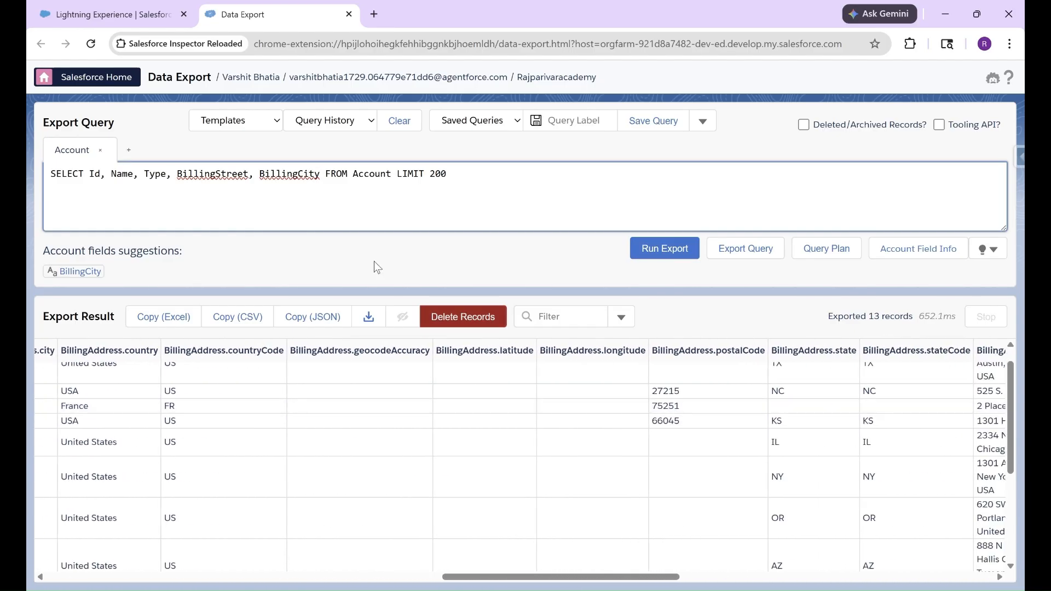
type(", Billing")
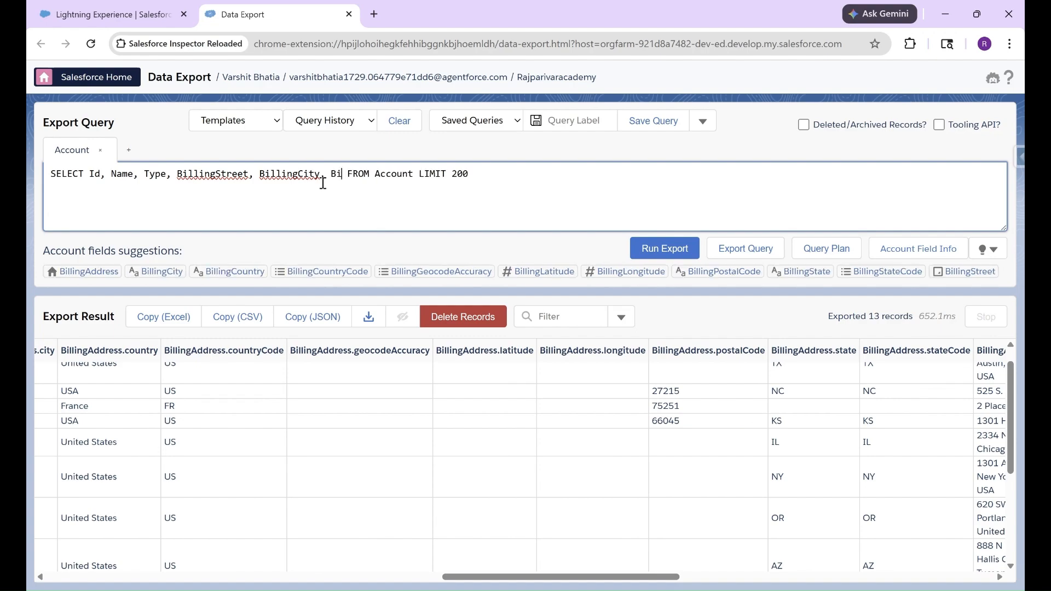
type("Address")
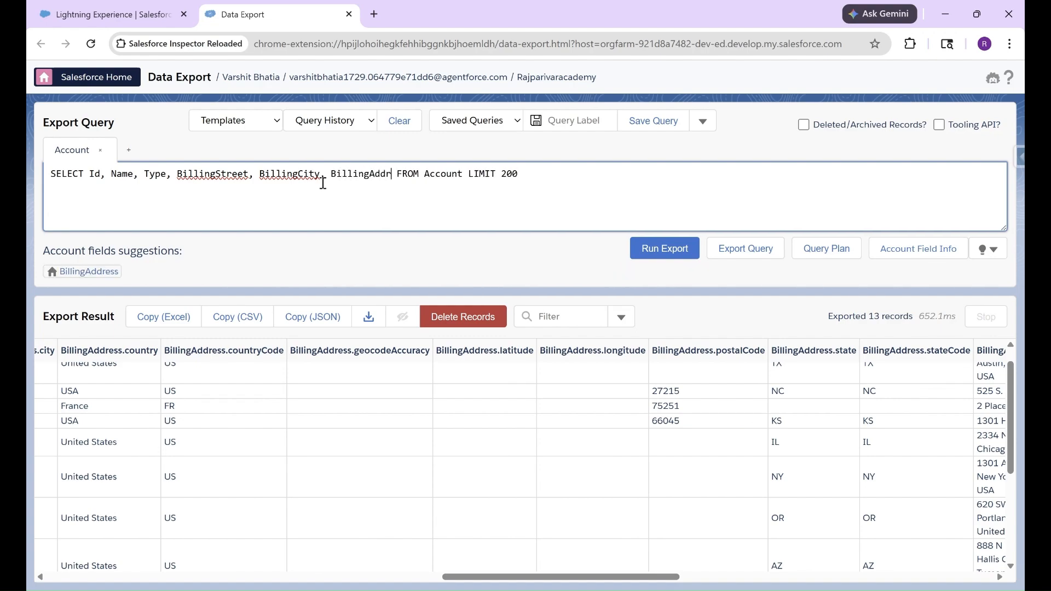
left_click(660, 250)
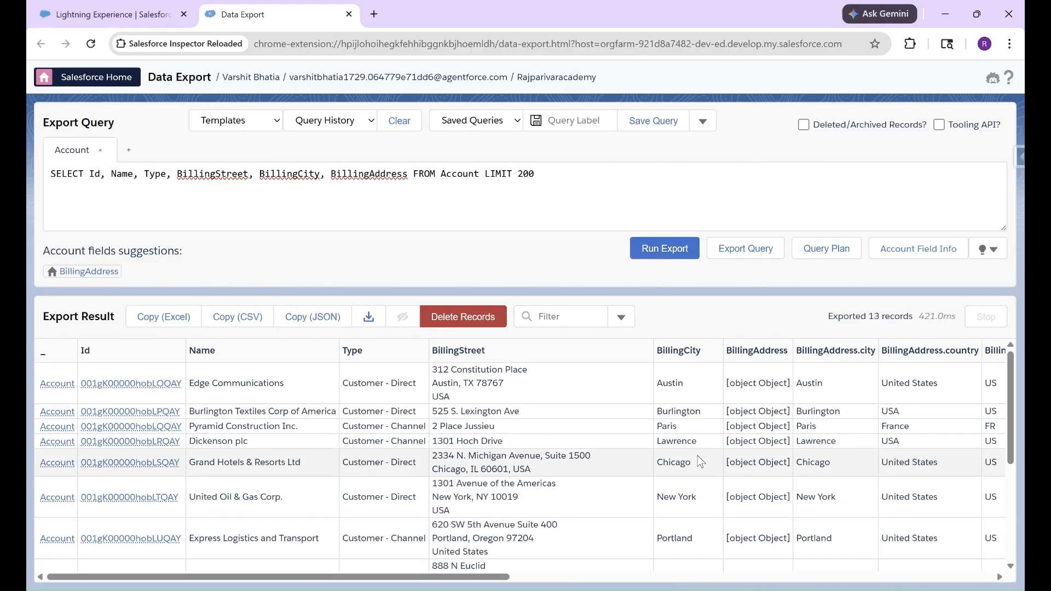
Step: Replace BillingAddress with BillingCountry in the Account query's field list and run the export
scroll(699, 457, "right", 10)
scroll(698, 461, "left", 10)
scroll(697, 455, "right", 5)
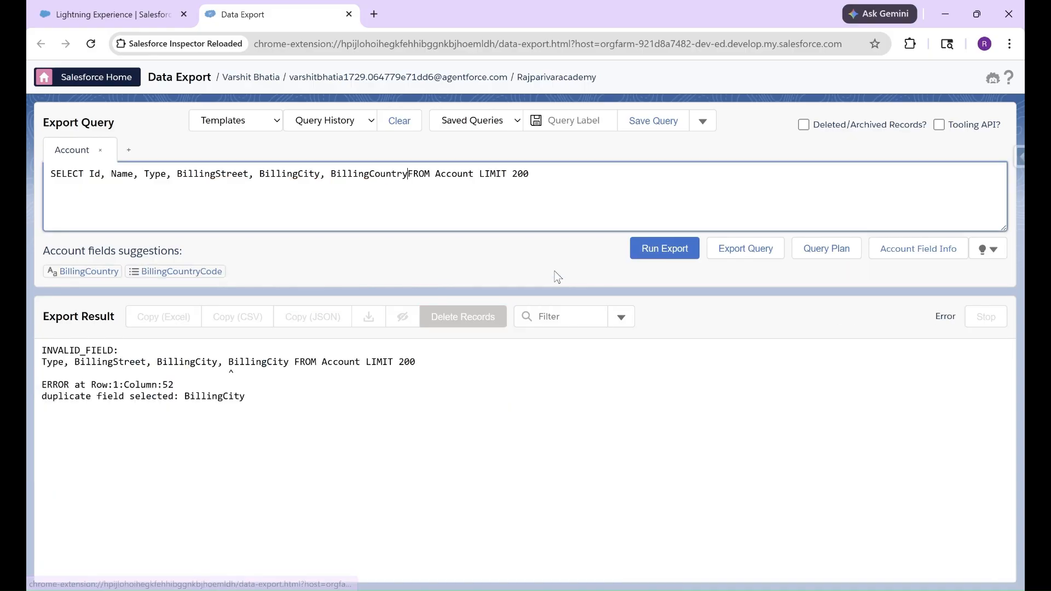
left_click(668, 250)
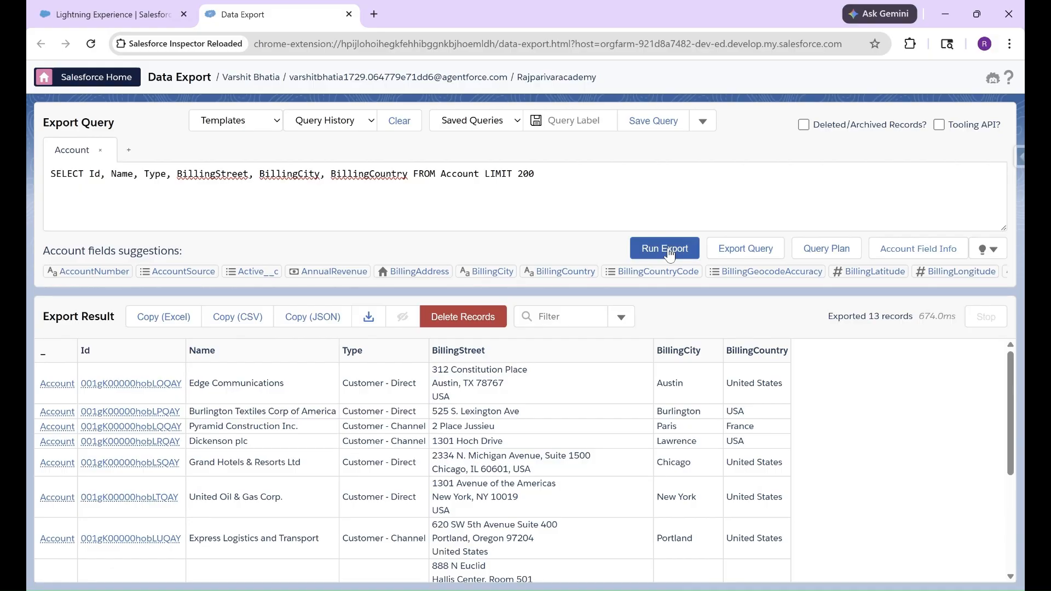
Step: Remove the LIMIT 200 clause from the end of the Account query and run the export
left_click(563, 172)
key("BackSpace")
key("BackSpace")
key("BackSpace")
key("BackSpace")
key("BackSpace")
key("BackSpace")
key("BackSpace")
key("BackSpace")
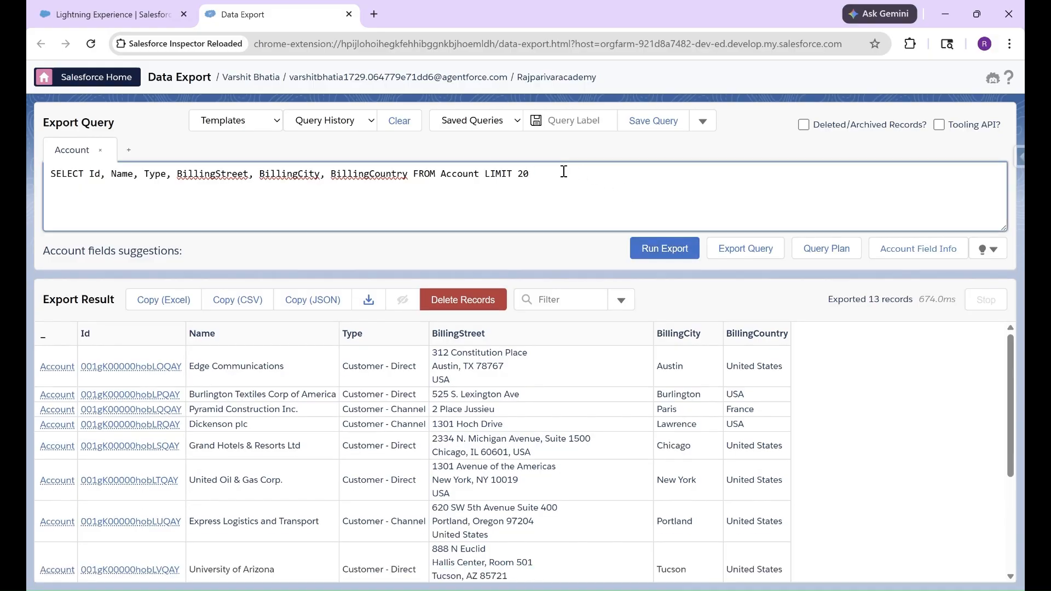
key("BackSpace")
key("BackSpace")
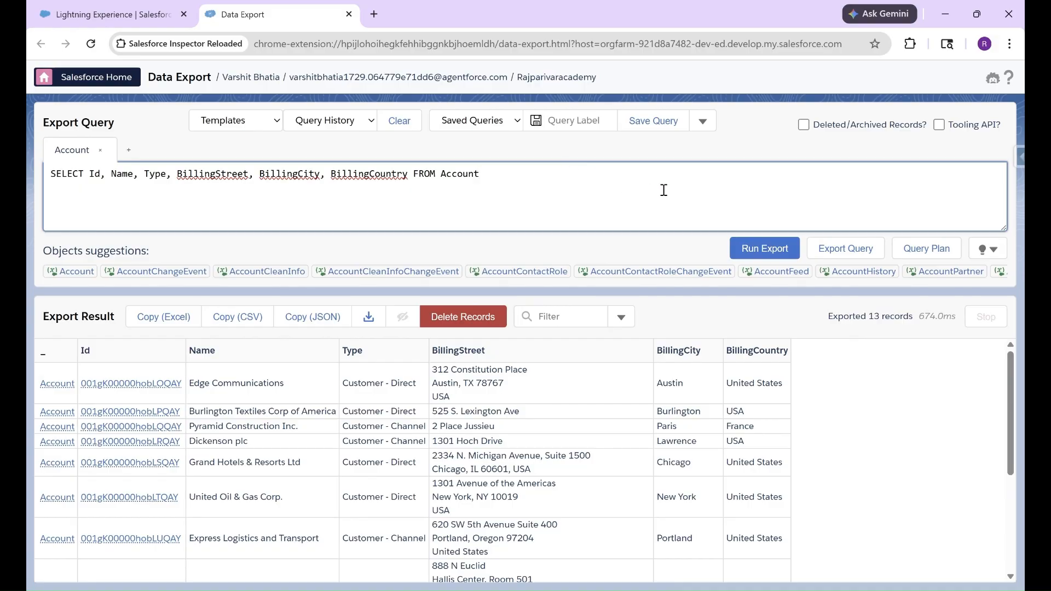
left_click(755, 251)
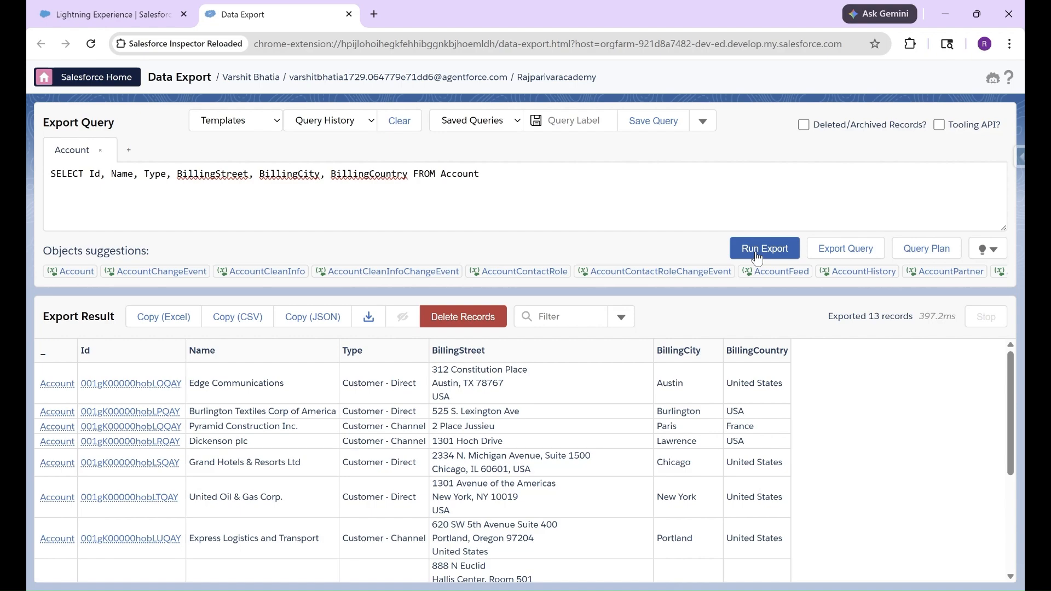
Step: Append where Type='Customer - Direct' to the Account query and run the export
left_click(688, 173)
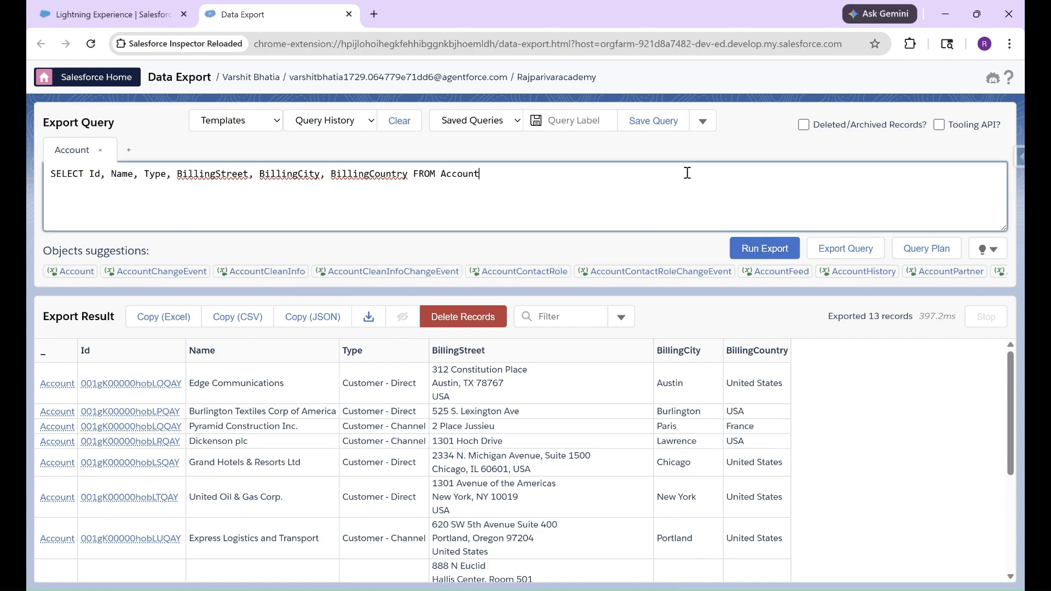
type("where ")
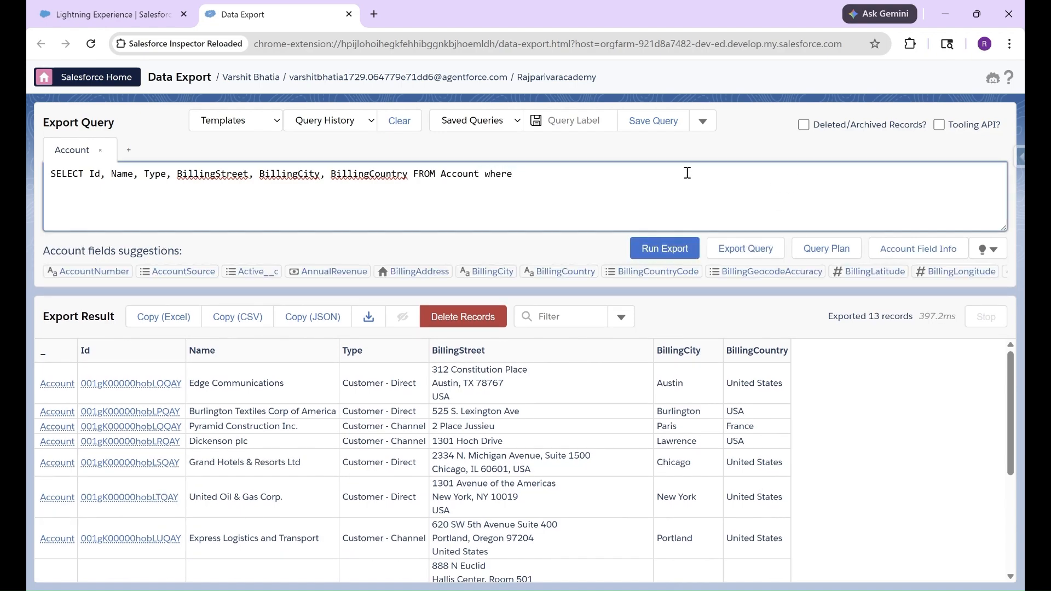
type("Type=")
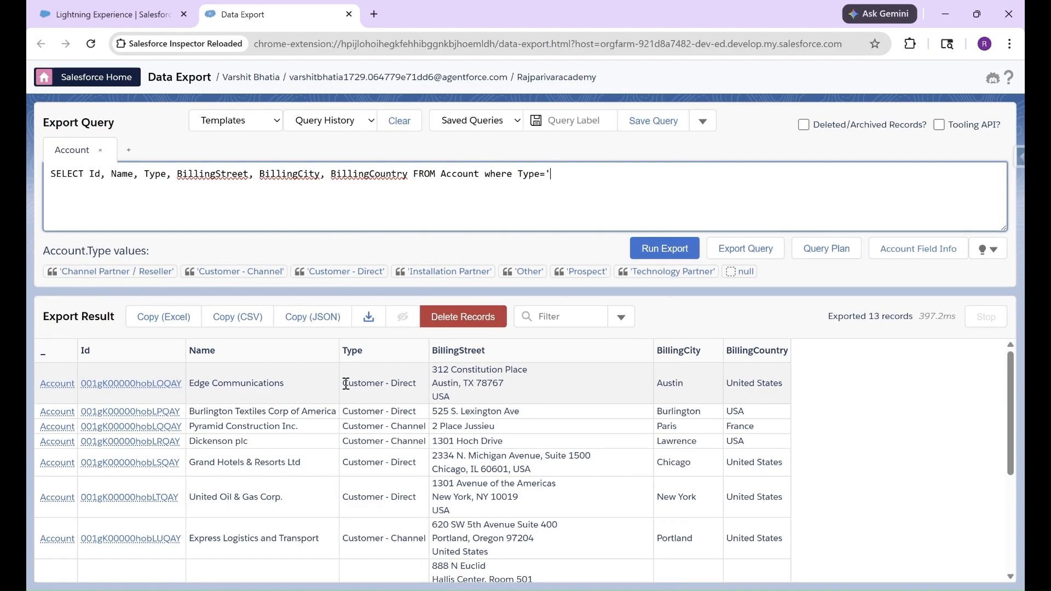
left_click_drag(344, 383, 418, 384)
key("ctrl+c")
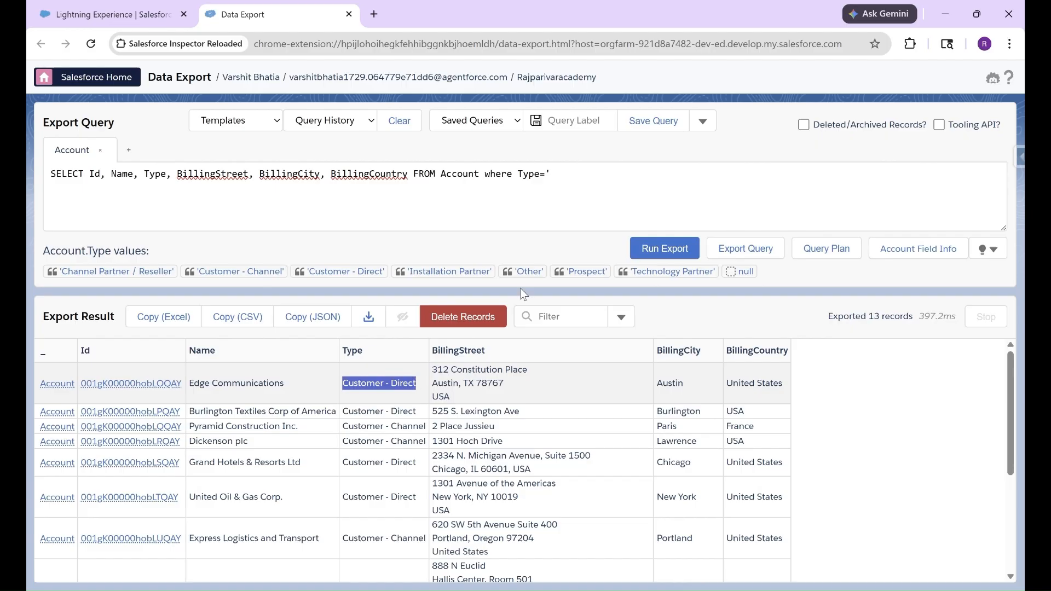
left_click(580, 187)
key("ctrl+v")
type("'")
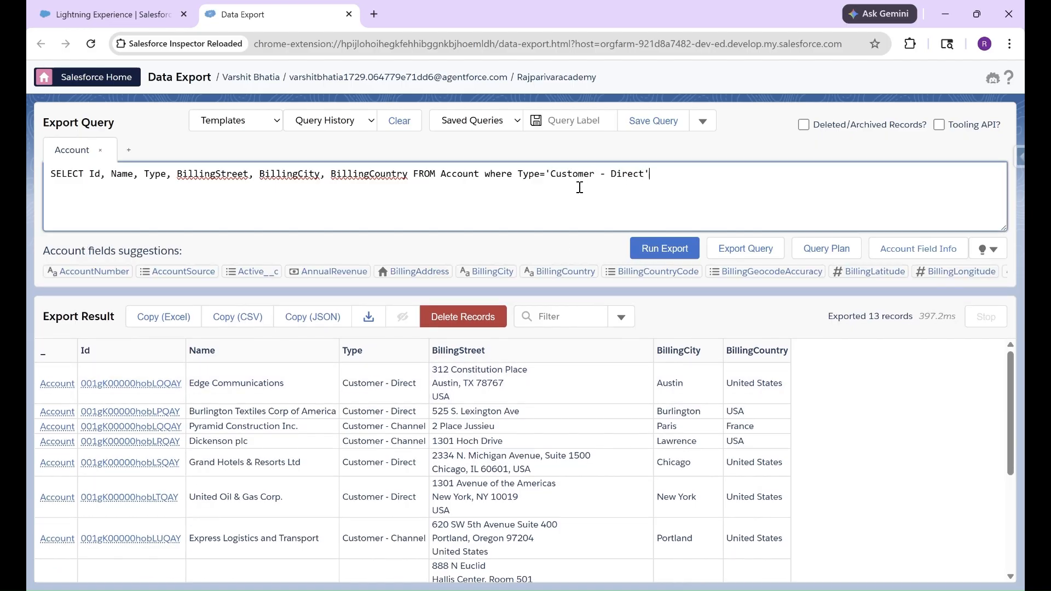
left_click(652, 248)
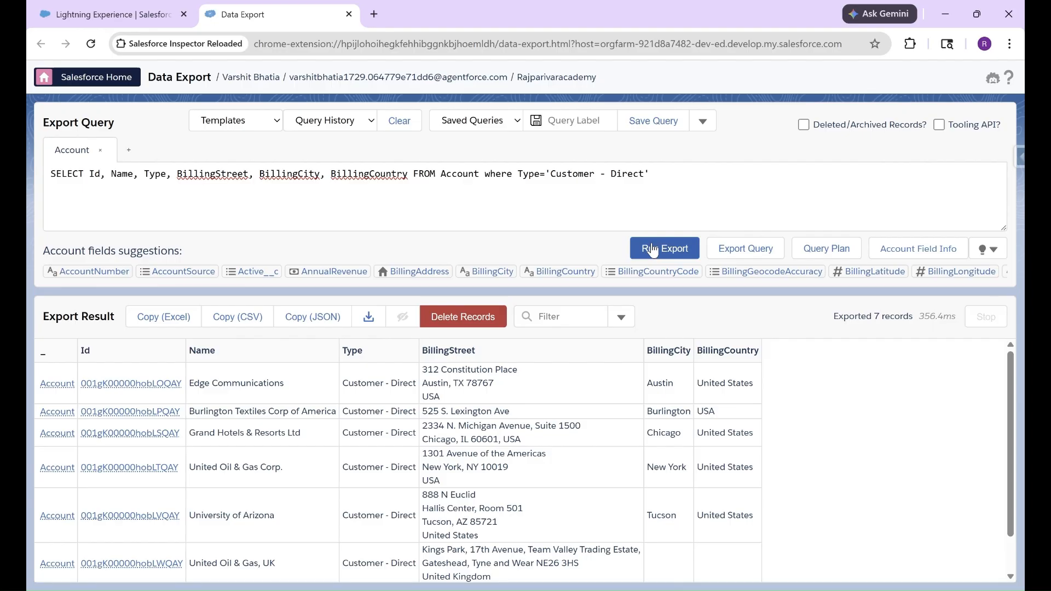
Step: Examine the exported record count and the Type values of the listed accounts against the query's where clause
left_click_drag(913, 318, 875, 321)
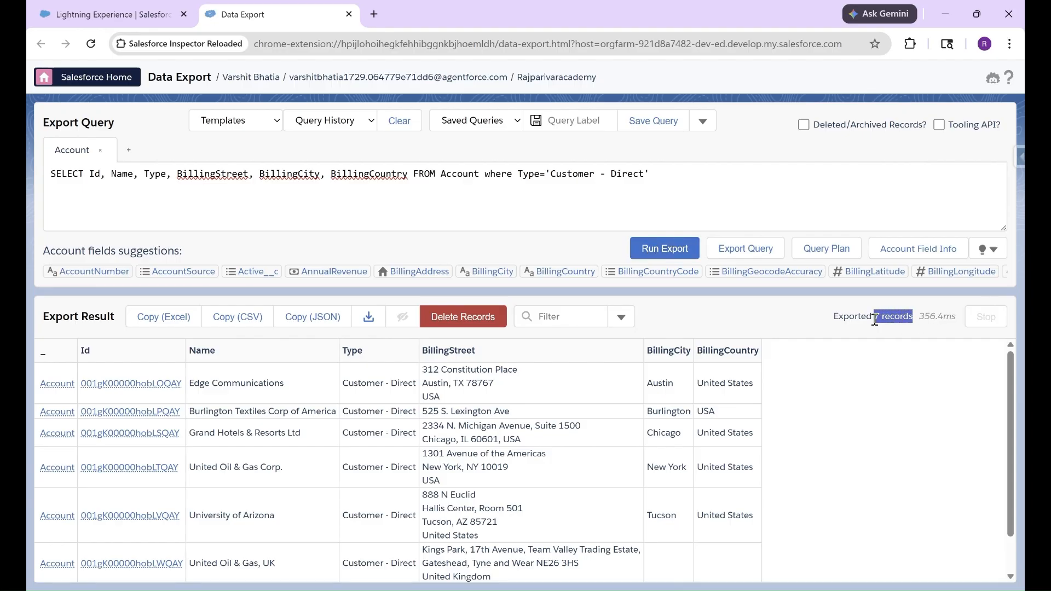
left_click_drag(485, 172, 678, 180)
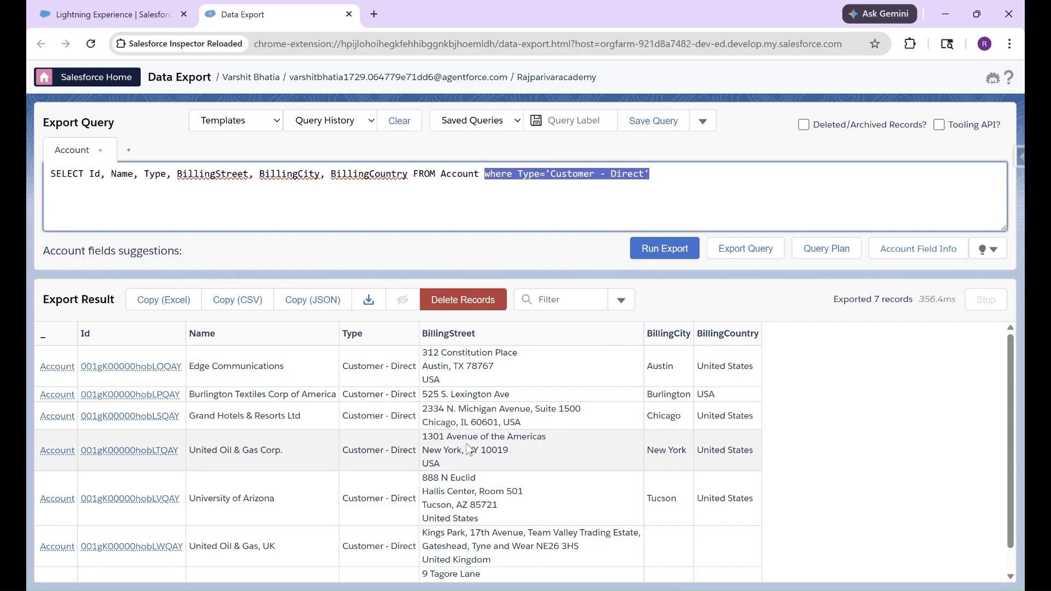
scroll(468, 447, "down", 1)
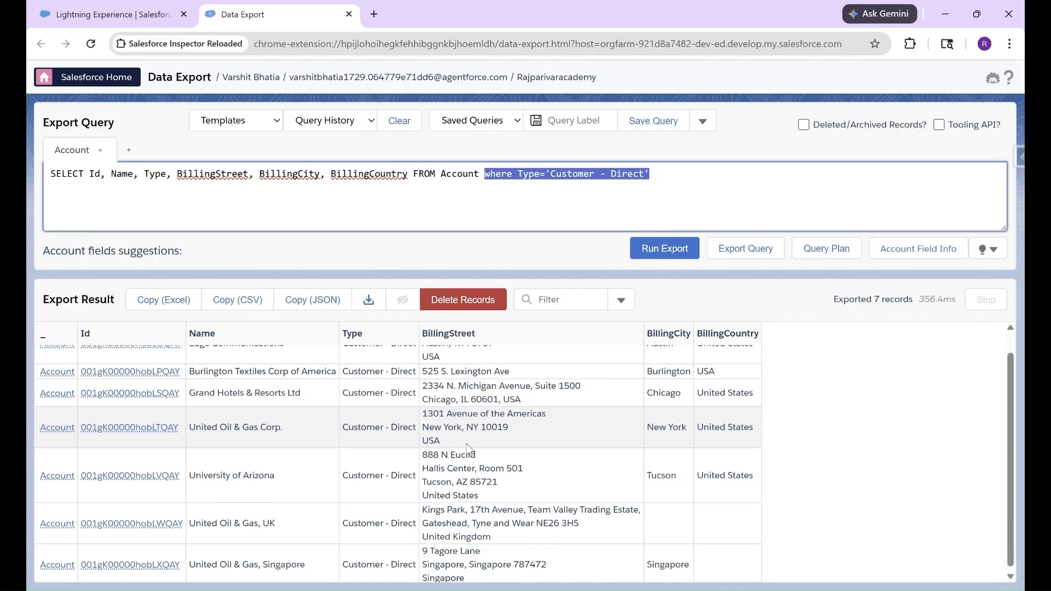
scroll(468, 445, "up", 1)
scroll(468, 444, "down", 1)
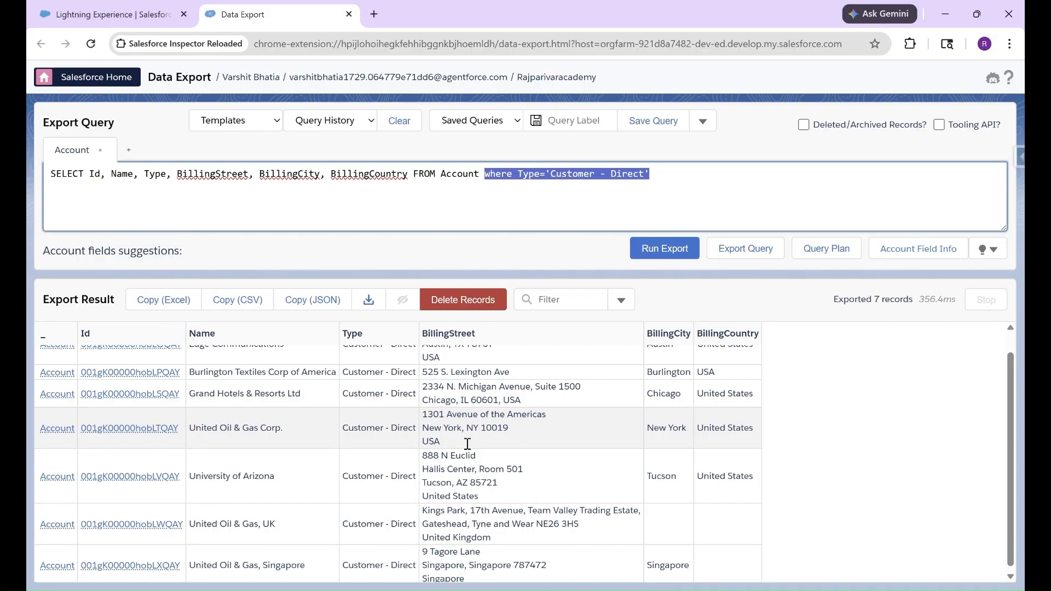
scroll(468, 444, "up", 1)
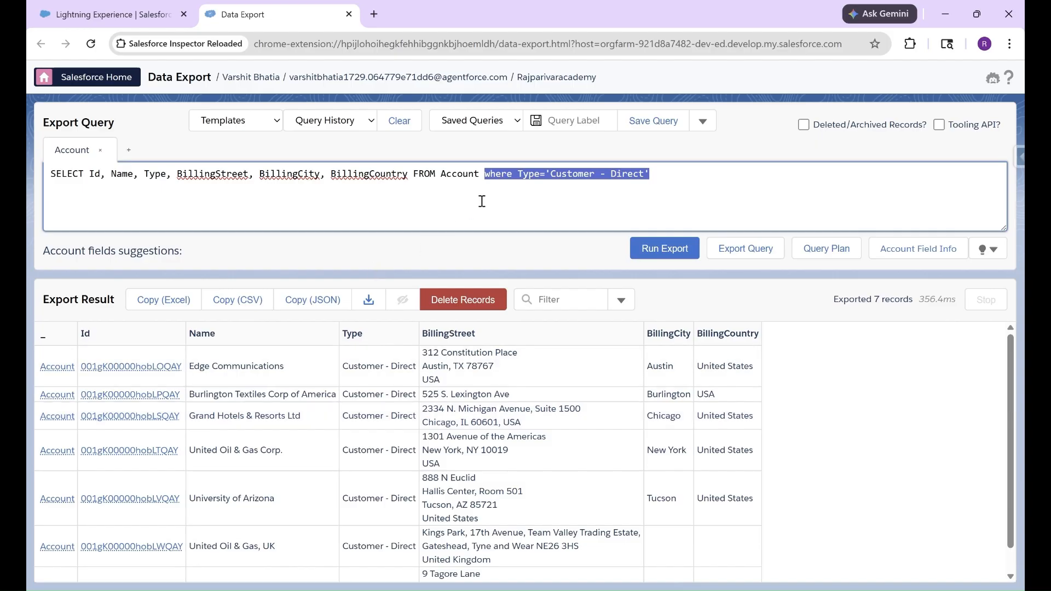
left_click(485, 175)
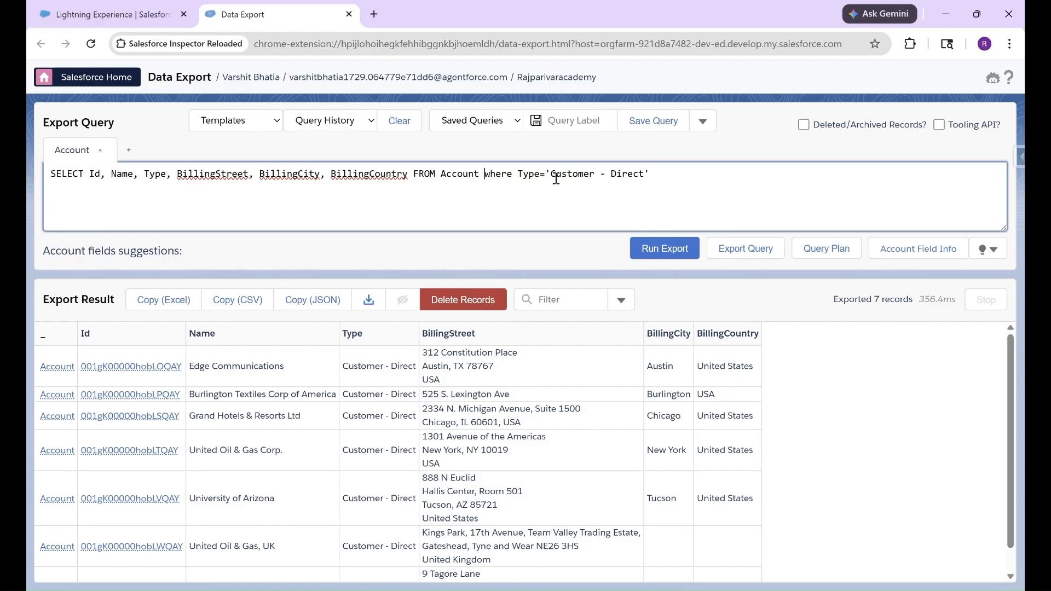
Step: Add ORDER BY Name ASC after the where clause of the Account query and run the export
left_click(688, 182)
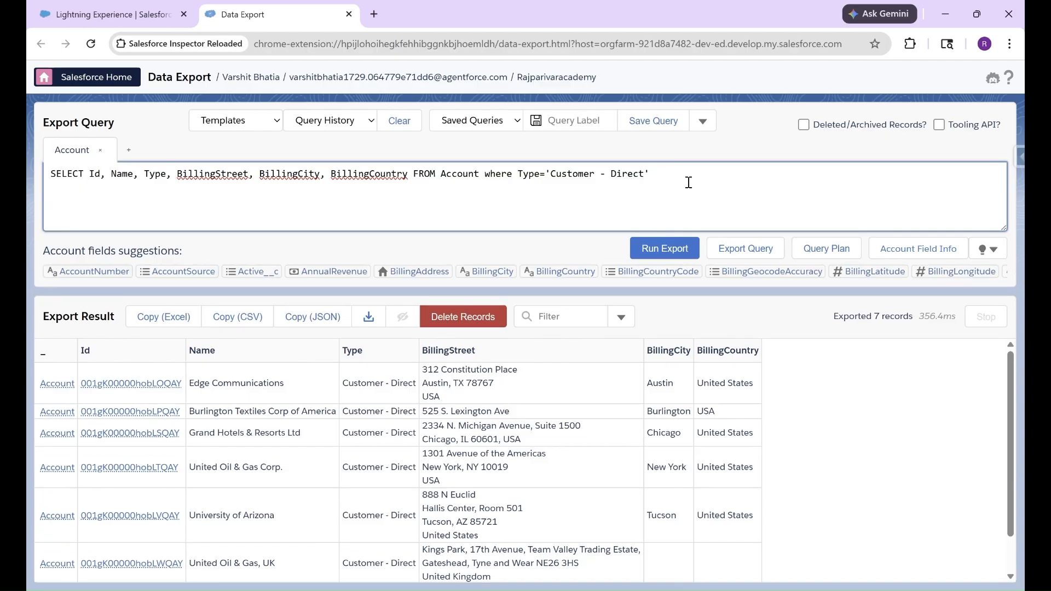
type("ORDER b")
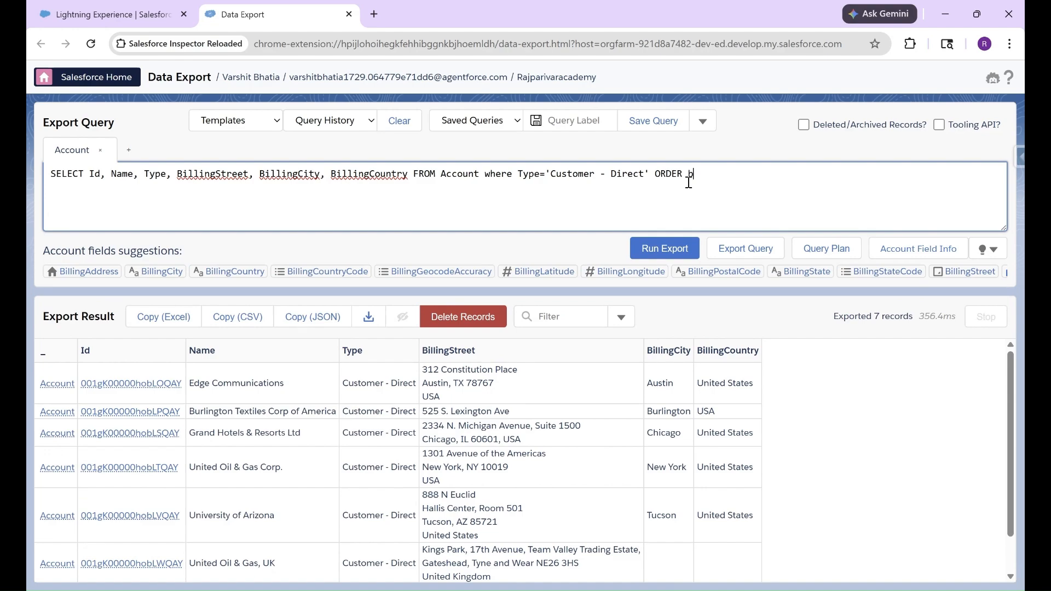
key("BackSpace")
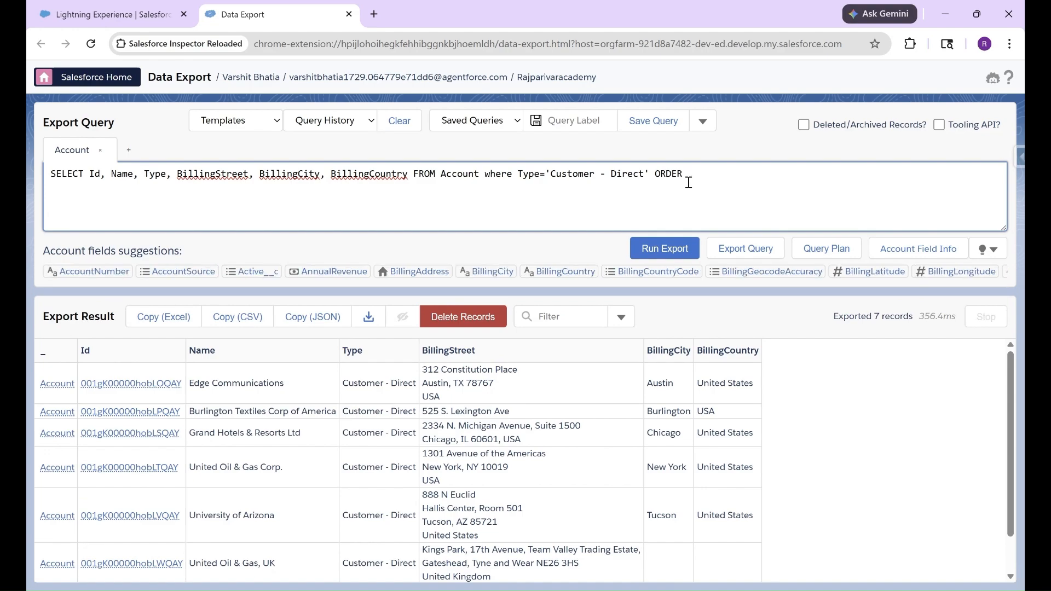
type("BY Name ASC")
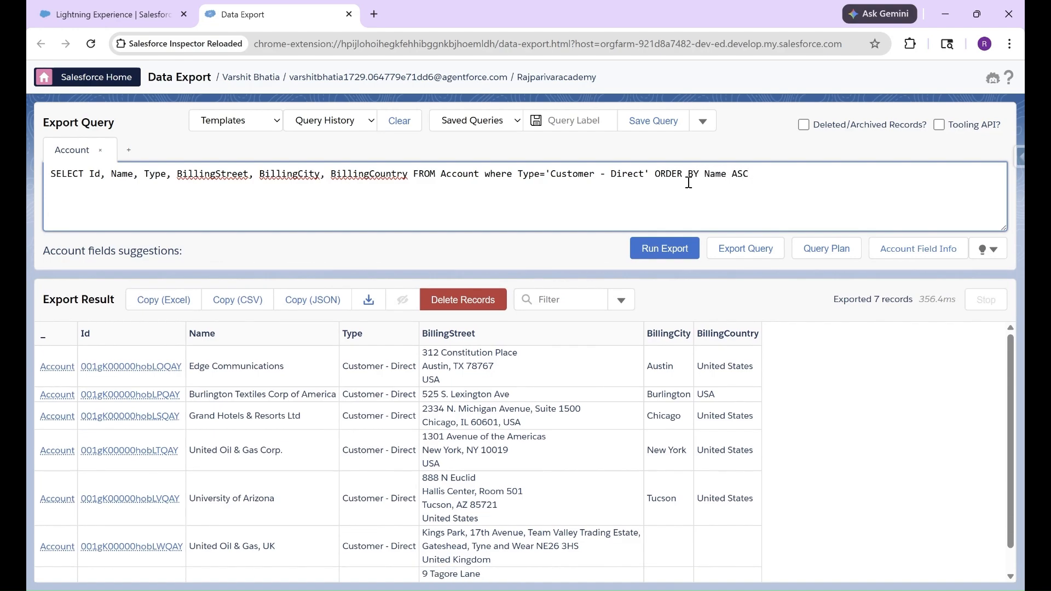
left_click(677, 252)
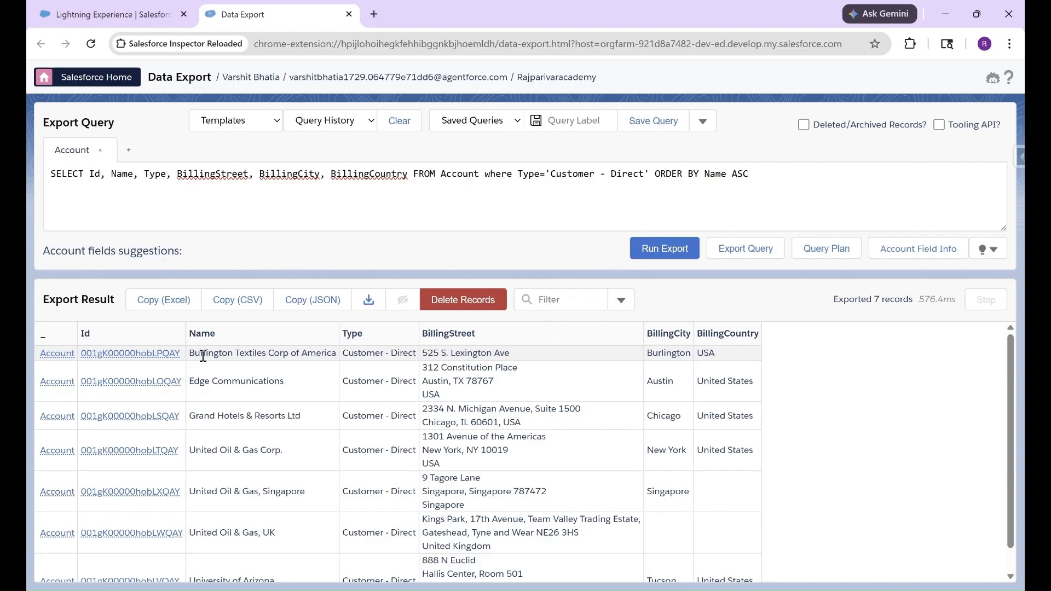
double_click(196, 379)
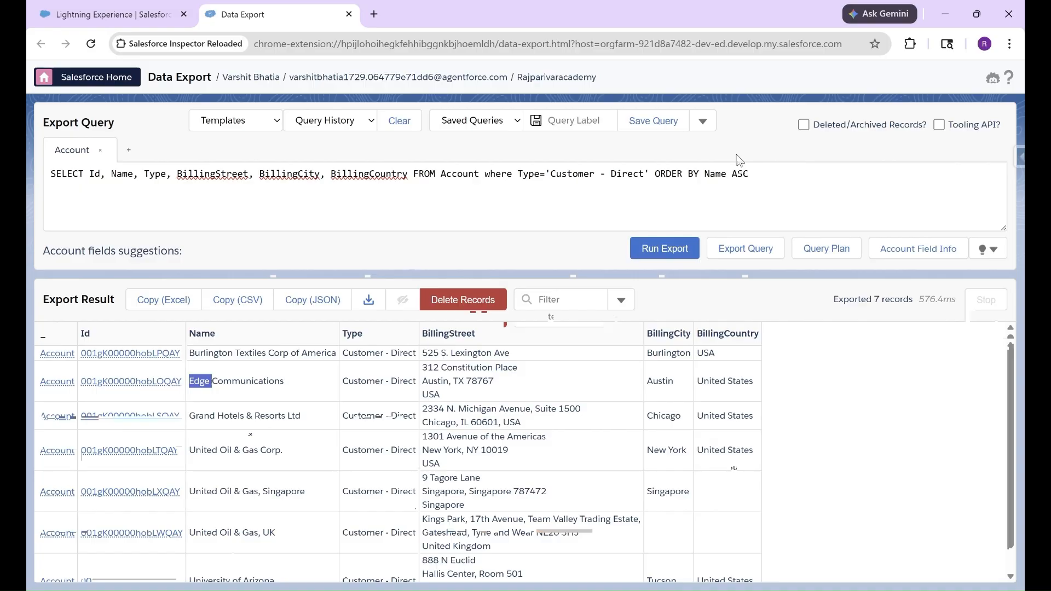
Step: Change the Account query's sort direction to DESC, run the export and review the order of the account names
double_click(739, 174)
type("DE")
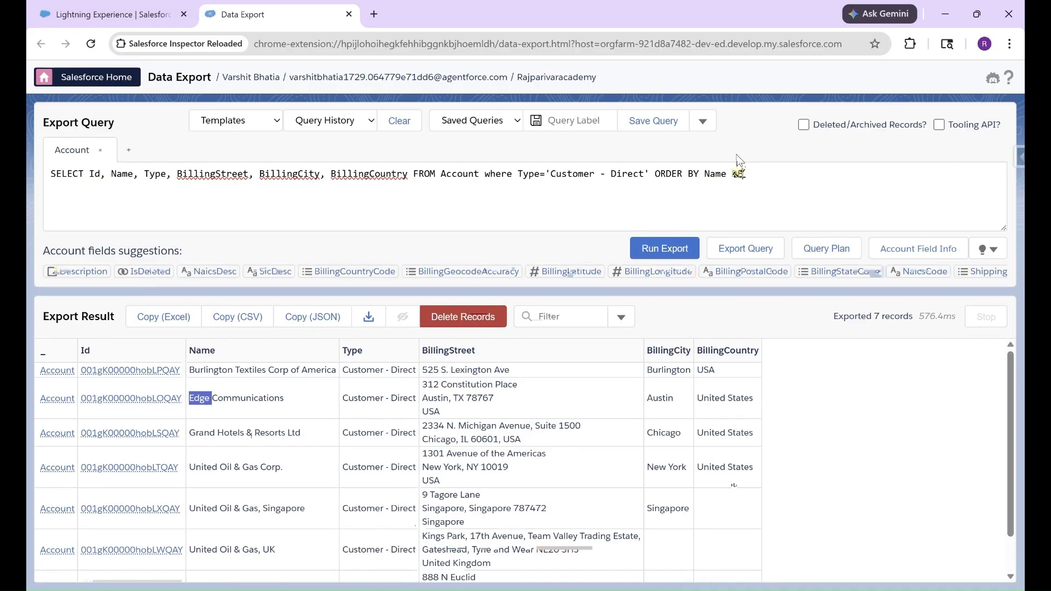
type("SC")
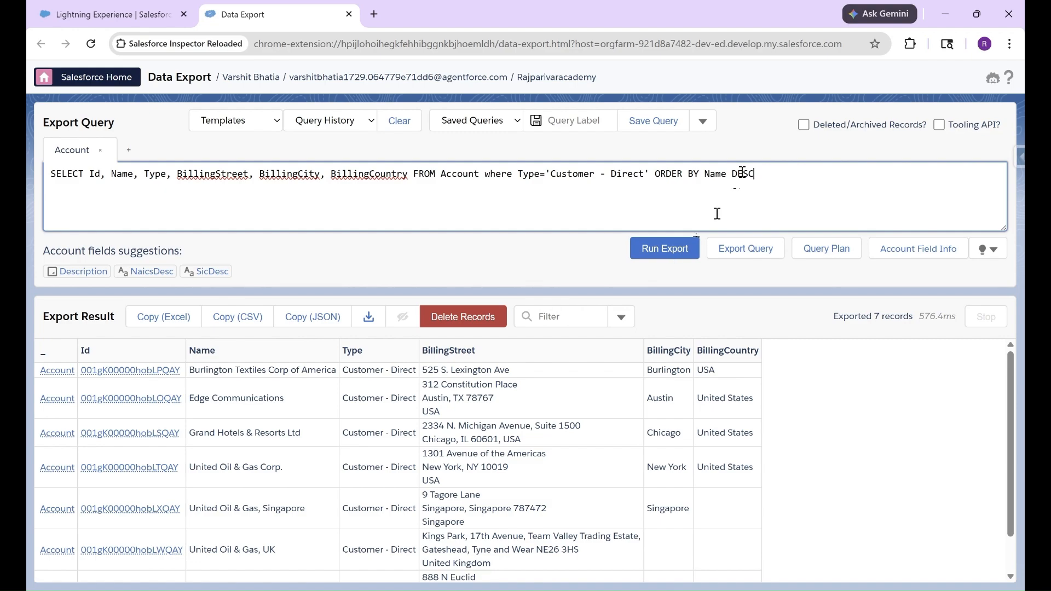
left_click(674, 252)
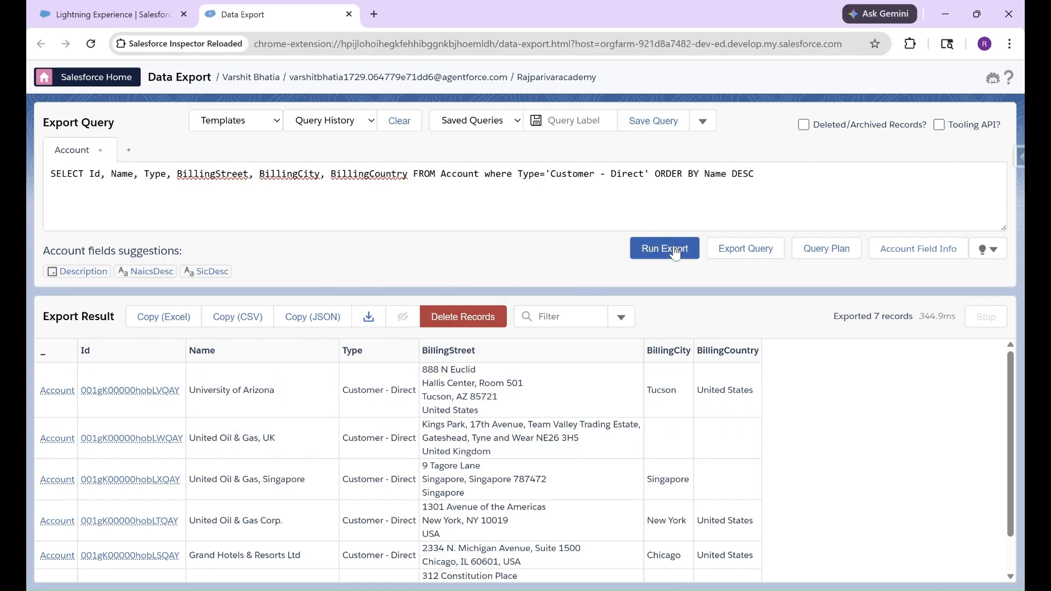
scroll(207, 468, "down", 1)
scroll(207, 468, "up", 1)
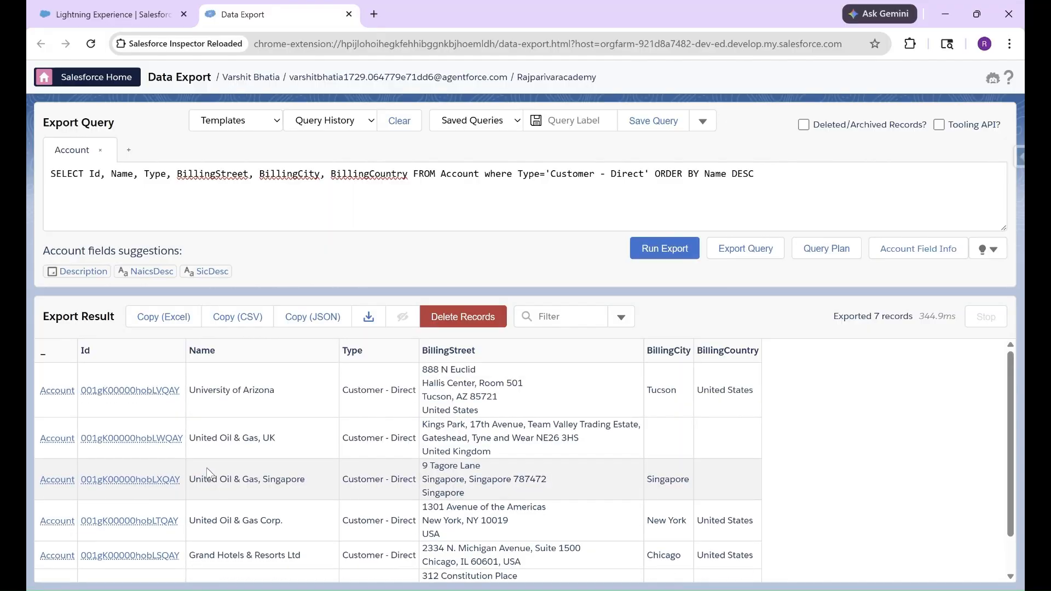
scroll(205, 468, "down", 1)
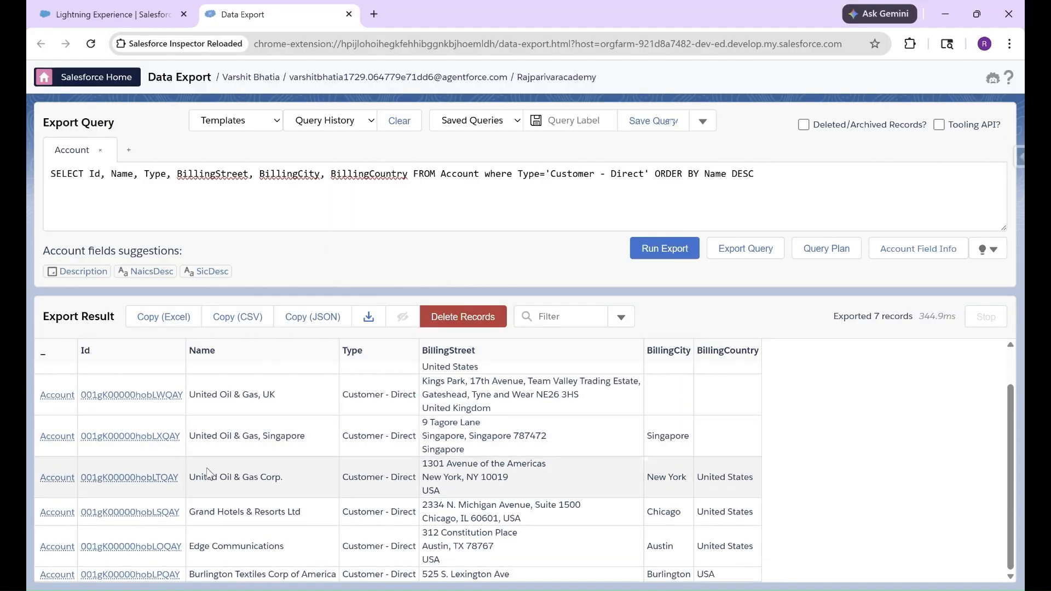
scroll(205, 468, "up", 1)
Step: Remove the sort direction after ORDER BY Name in the Account query and run the export
double_click(751, 174)
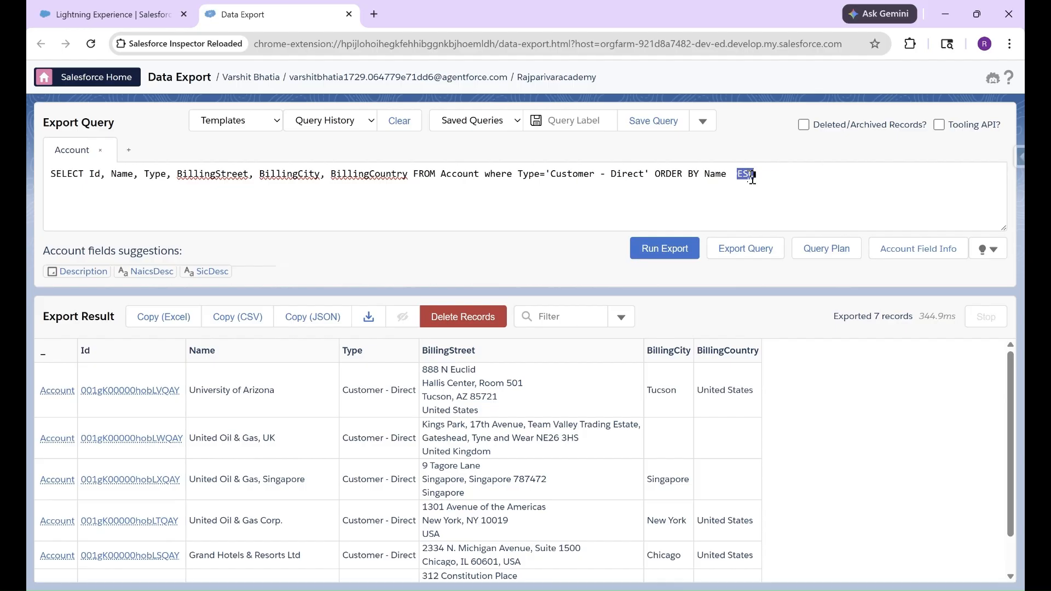
key("BackSpace")
key("ctrl+Return")
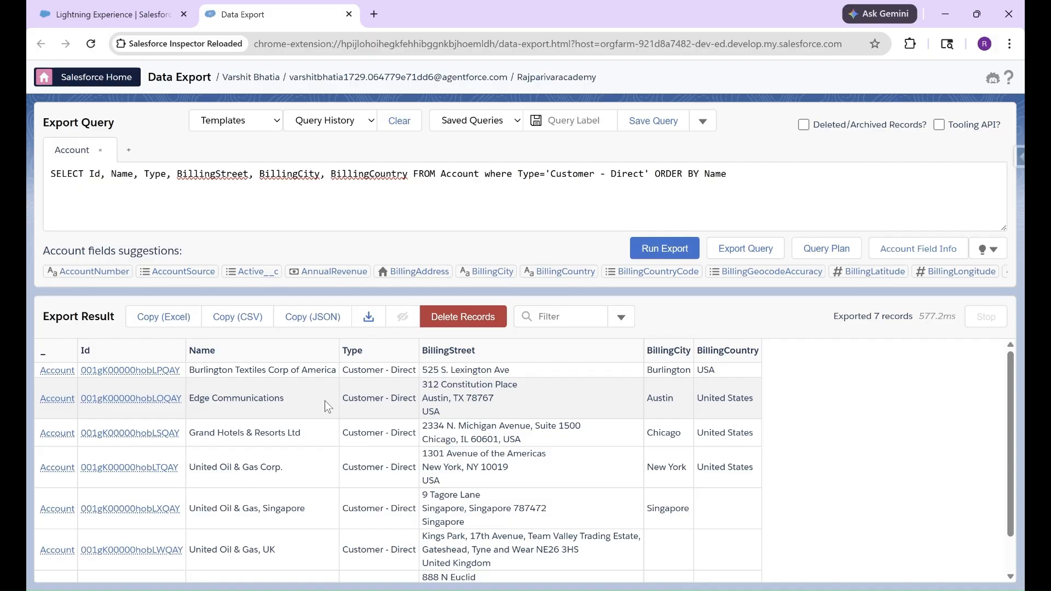
Step: Start a HAVING clause after ORDER BY Name in the Account query
left_click(760, 171)
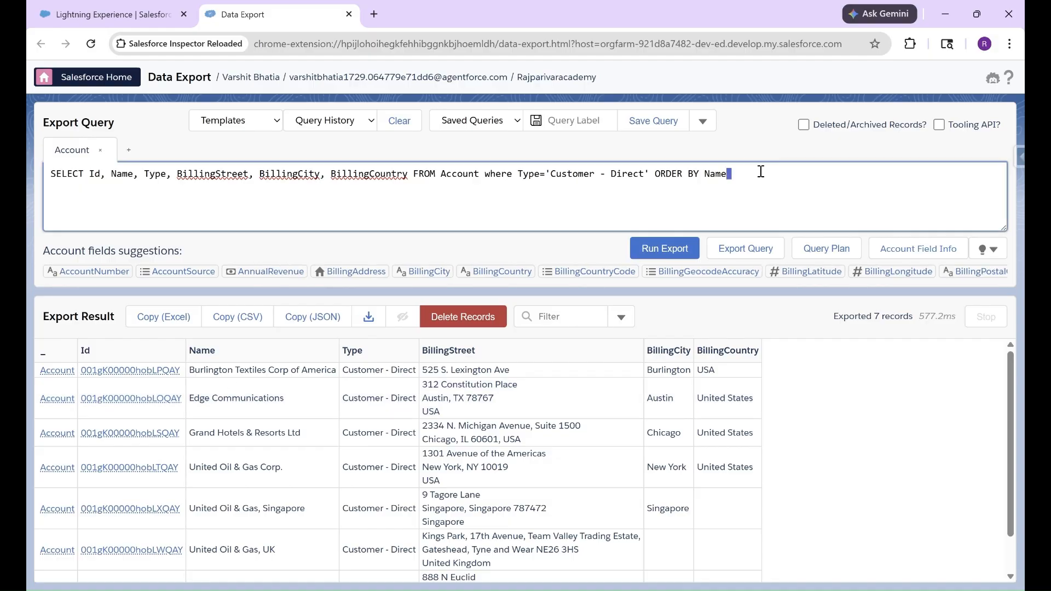
type("HAVING  y")
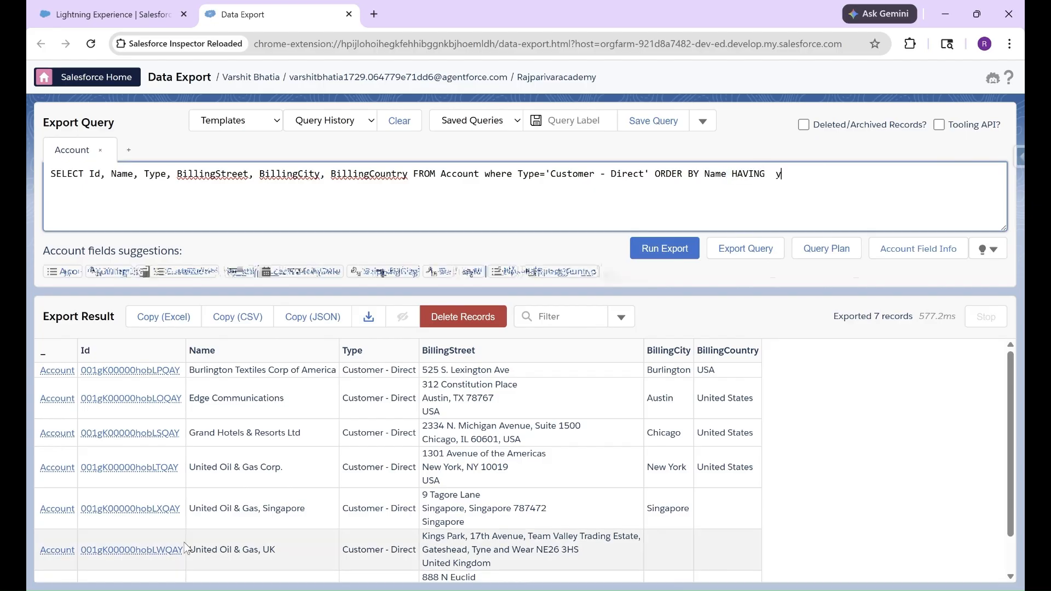